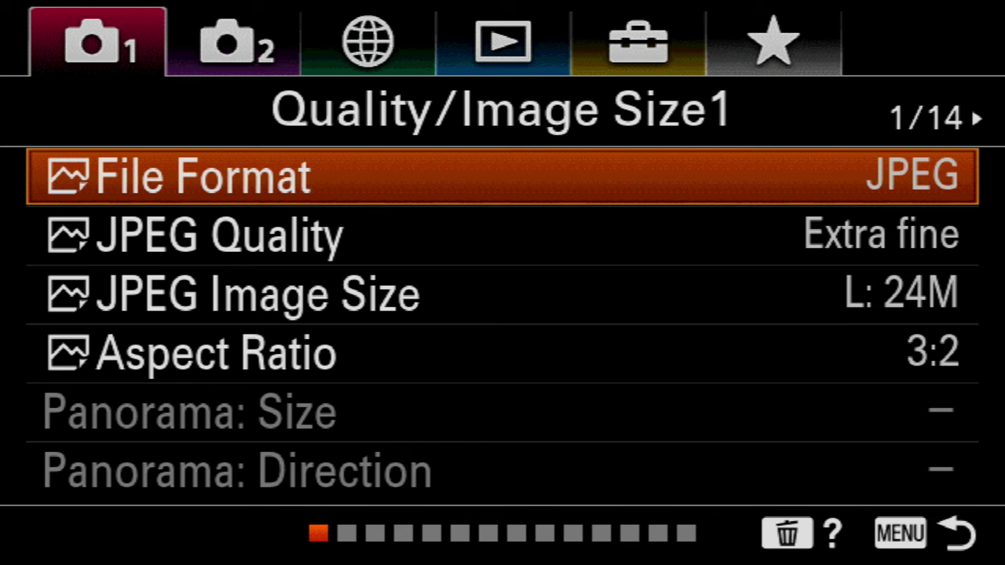
Keep the still file format as JPEG rather than RAW & JPEG
key(Return)
key(Up)
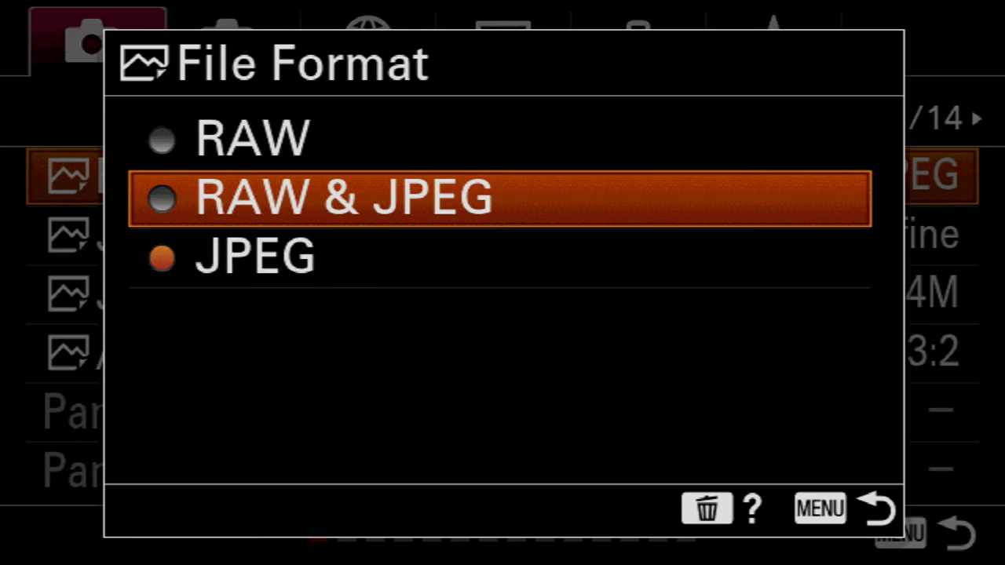
key(Down)
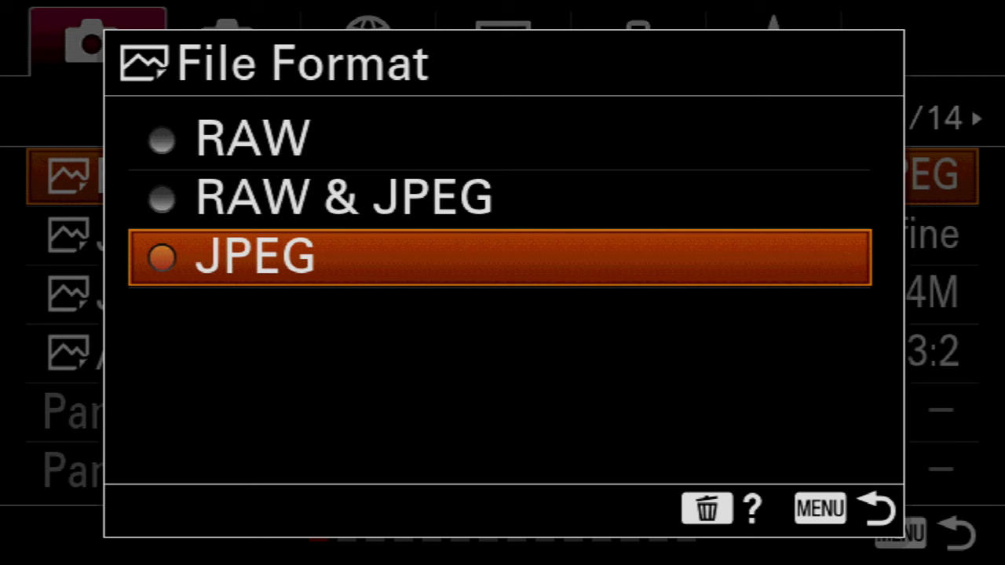
key(Return)
Set Aspect Ratio to 16:9, making the JPEG image size L: 20M
key(Down)
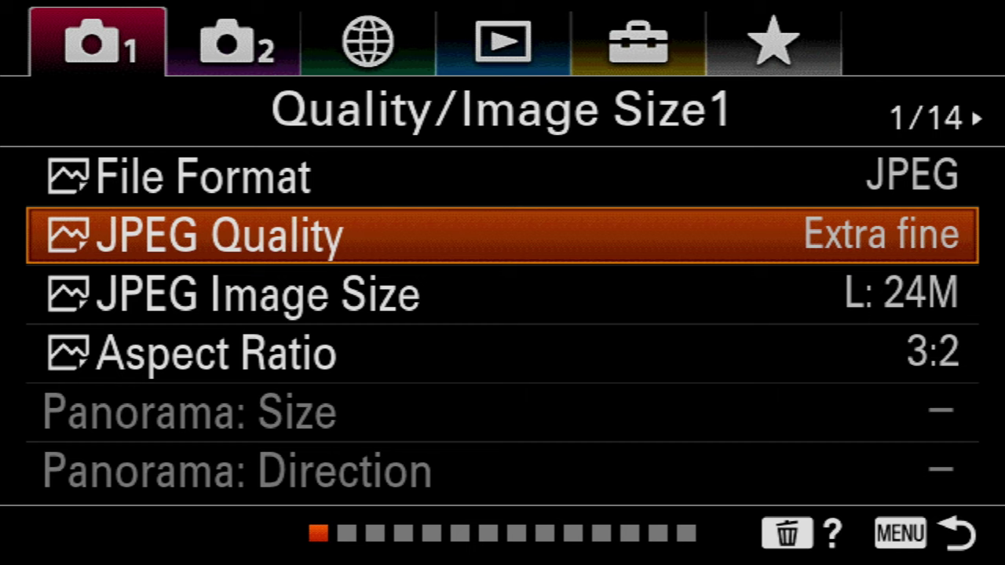
key(Down)
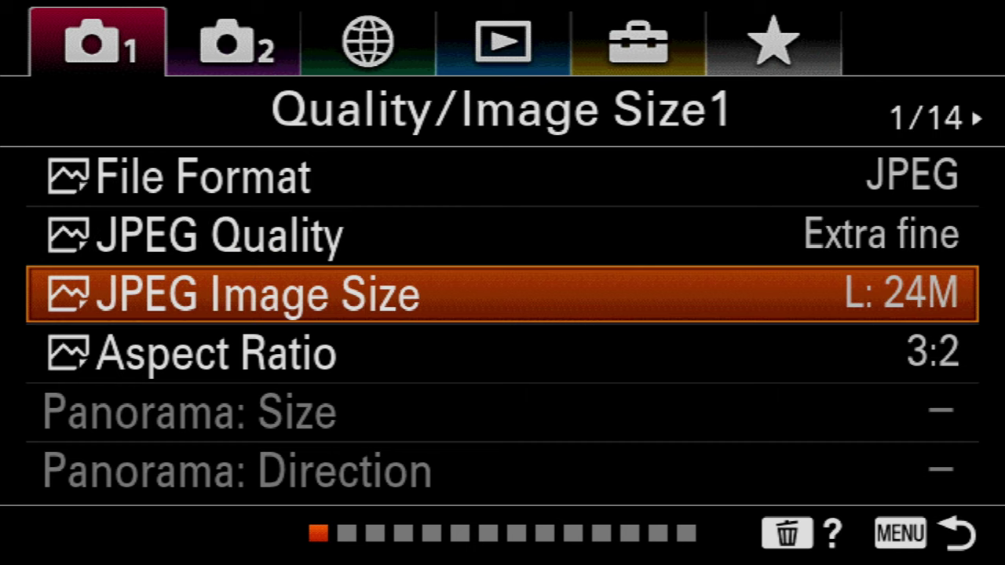
key(Down)
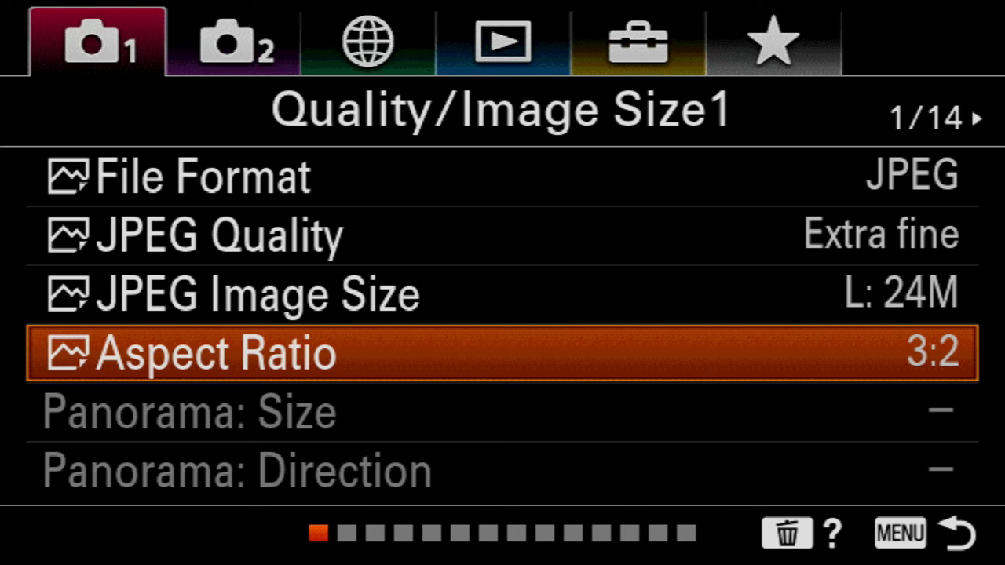
key(Return)
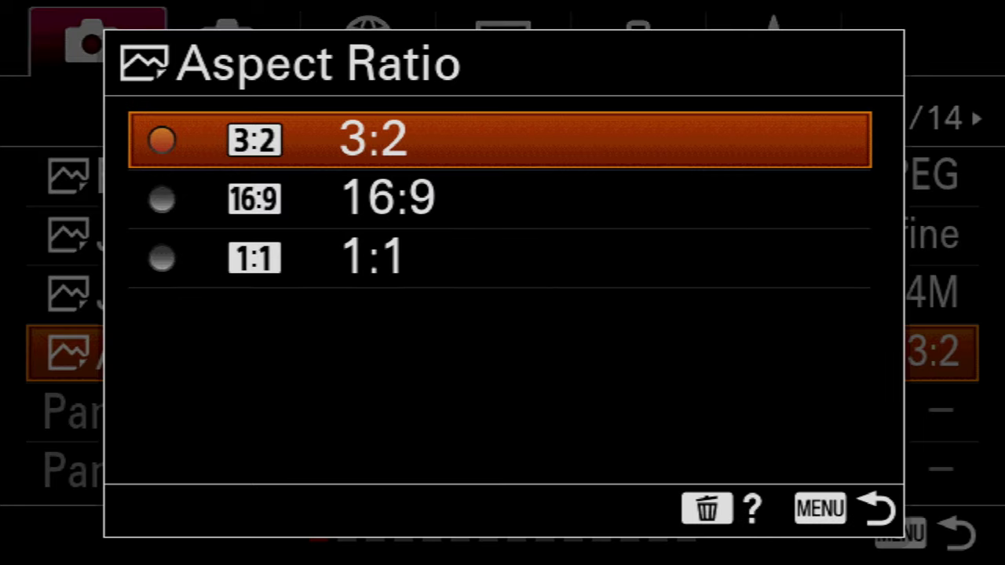
key(Down)
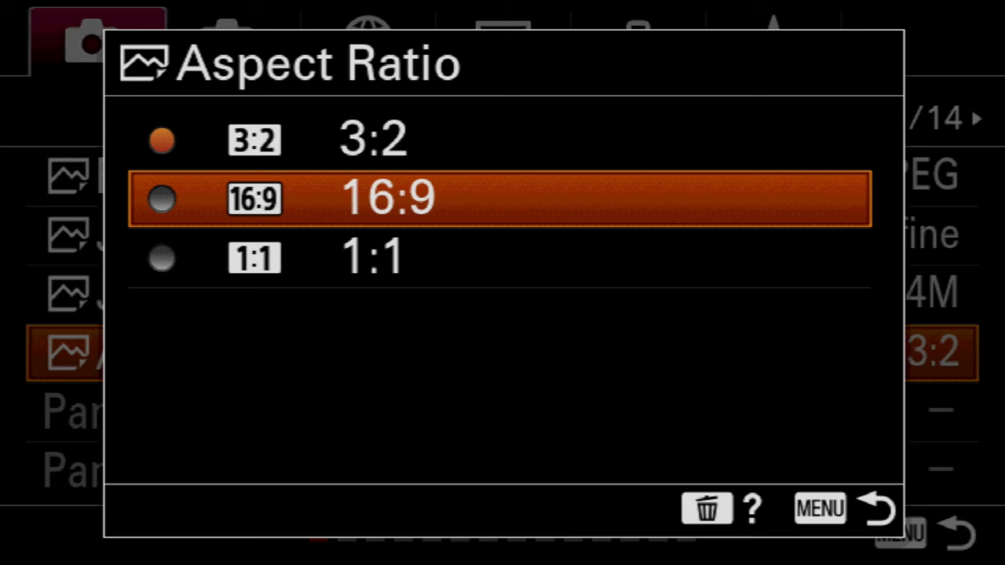
key(Return)
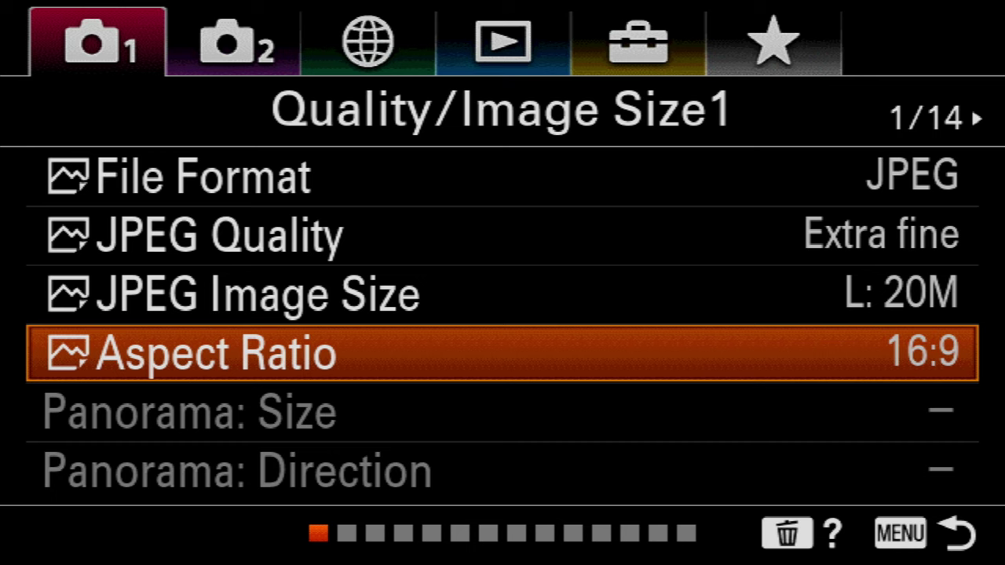
Check the Camera 2 Shutter/SteadyShot page (4/9): Silent Shooting On, SteadyShot Off
key(Up)
key(Up)
key(Up)
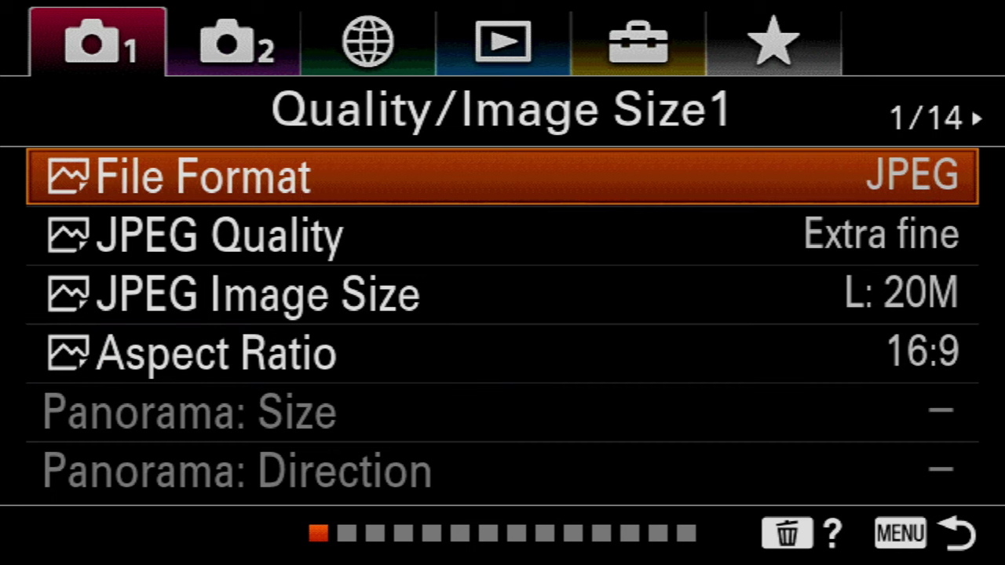
key(Up)
key(Right)
key(Down)
key(Down)
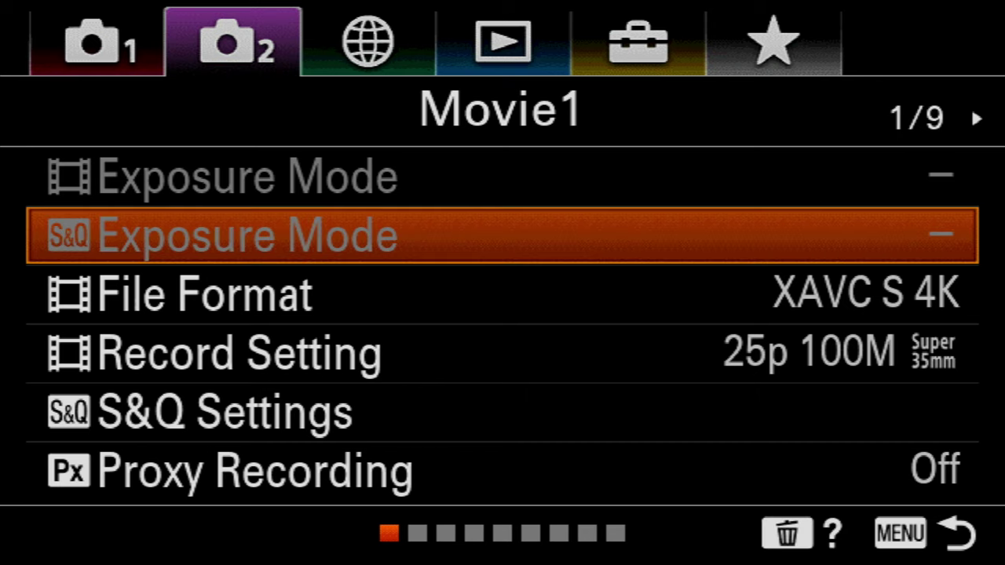
key(Right)
key(Right)
key(Right)
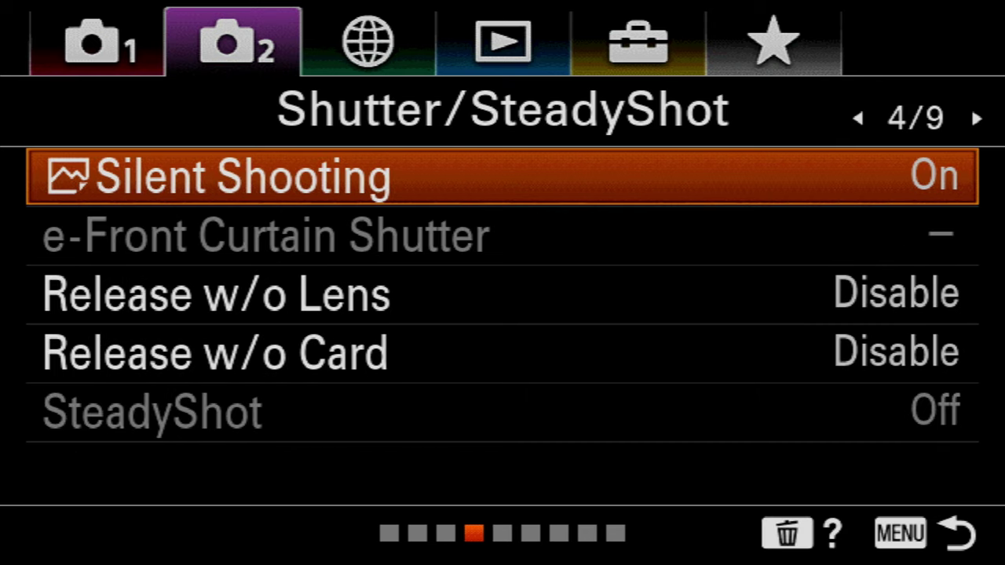
key(Down)
key(Down)
key(Down)
key(Down)
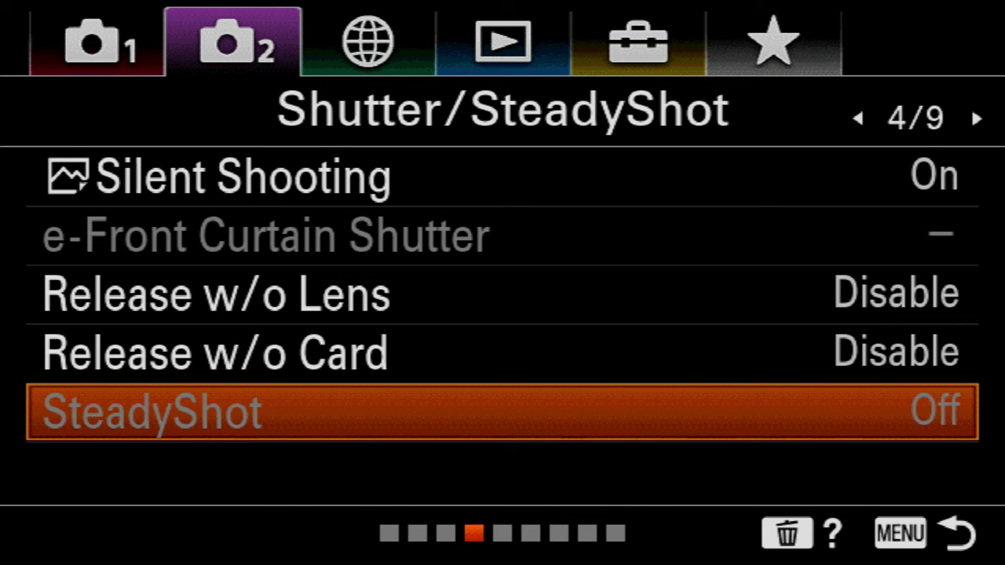
key(Up)
key(Up)
key(Up)
key(Up)
key(Up)
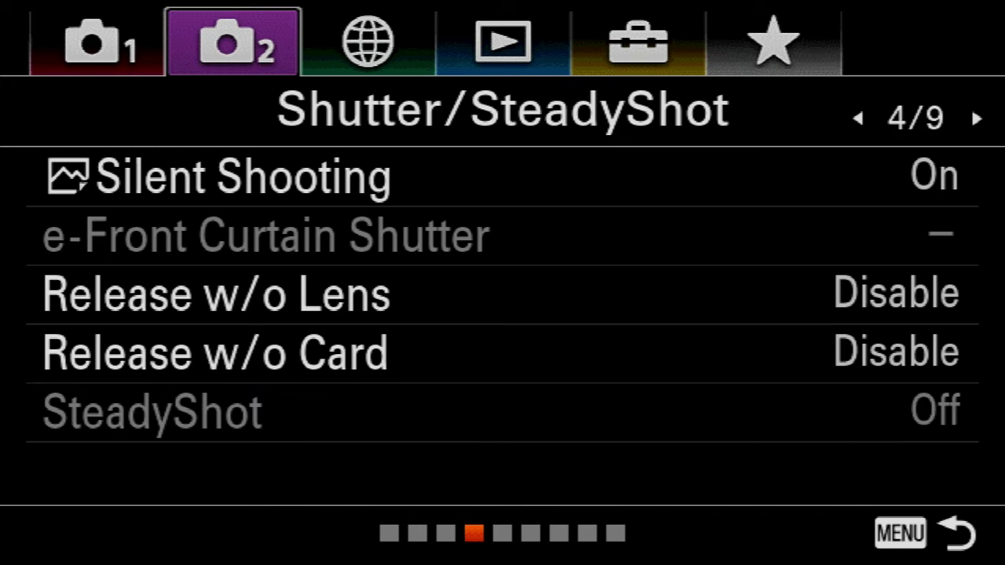
Turn Interval Shooting On under Shoot Mode/Drive1's Interval Shoot Func
key(Left)
key(Down)
key(Down)
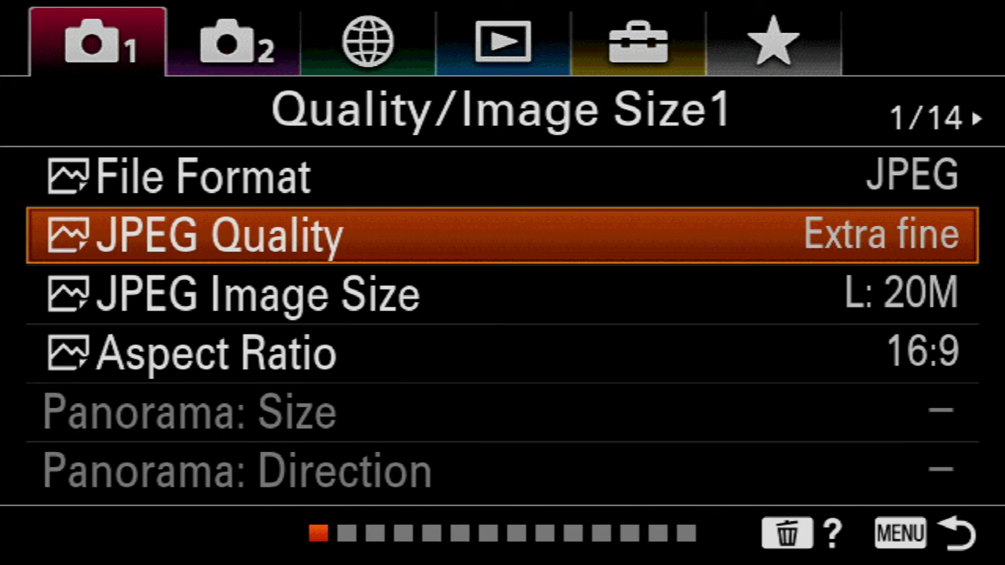
key(Right)
key(Right)
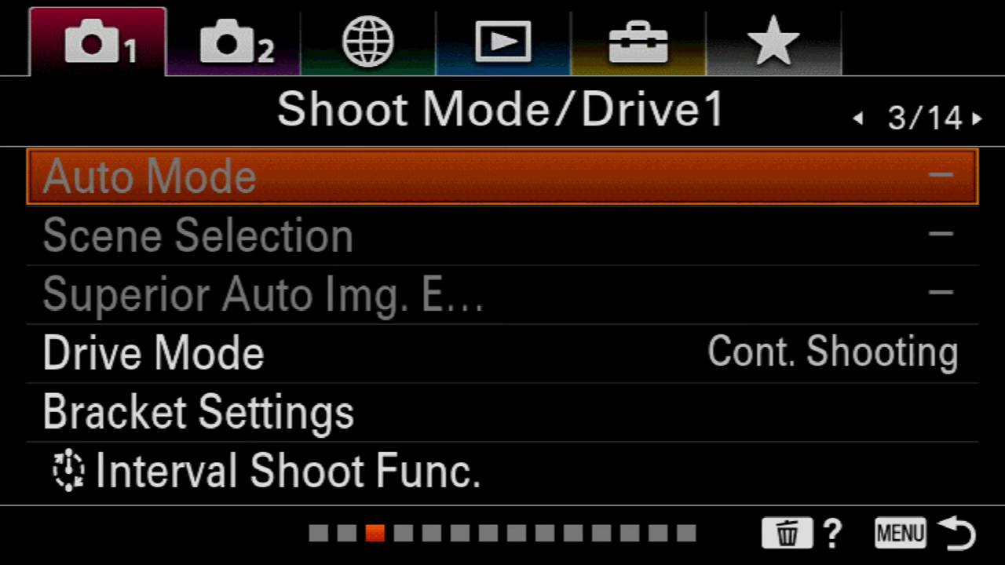
key(Down)
key(Down)
key(Down)
key(Down)
key(Down)
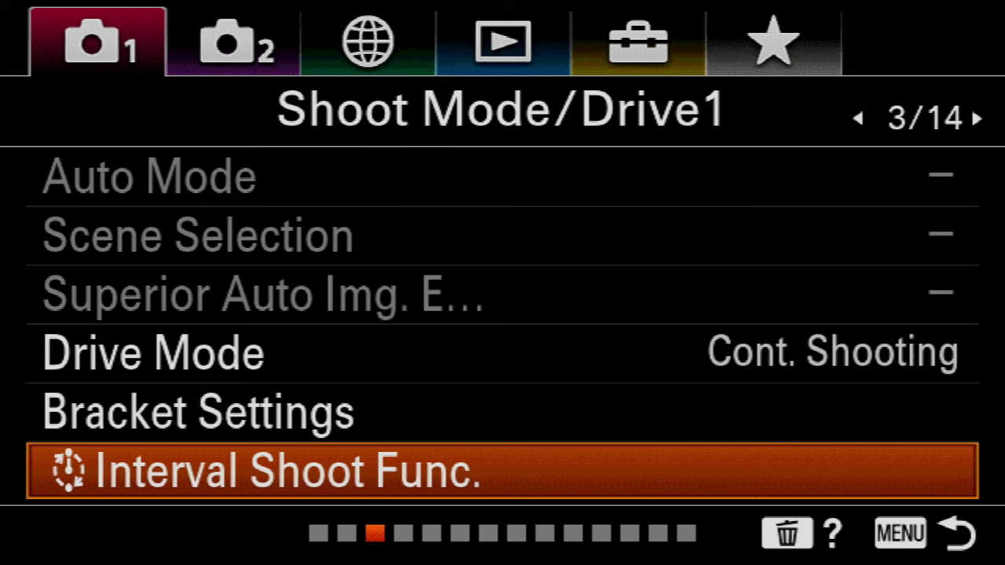
key(Return)
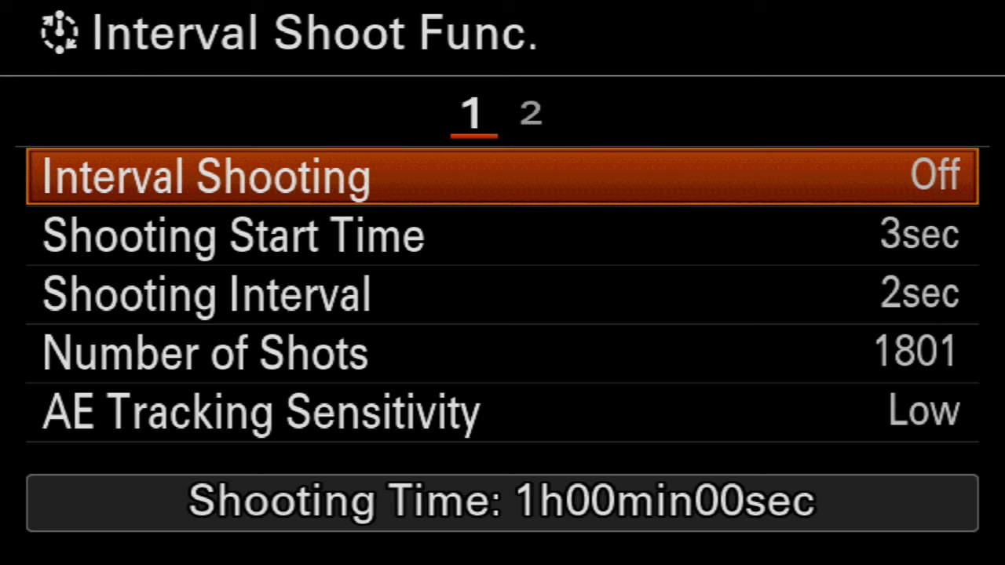
key(Return)
key(Down)
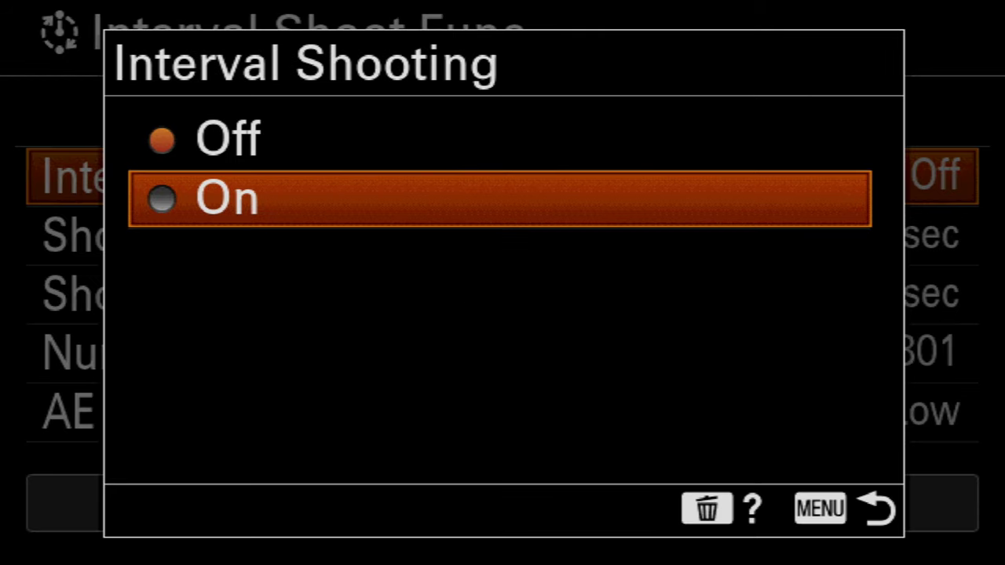
key(Return)
Keep the 3sec shooting start time and 2 sec shooting interval
key(Down)
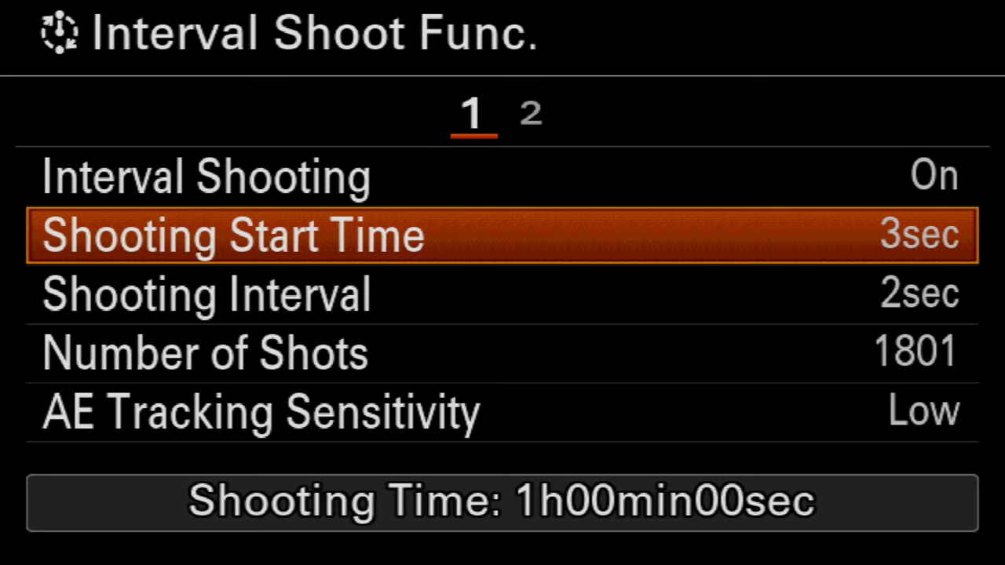
key(Down)
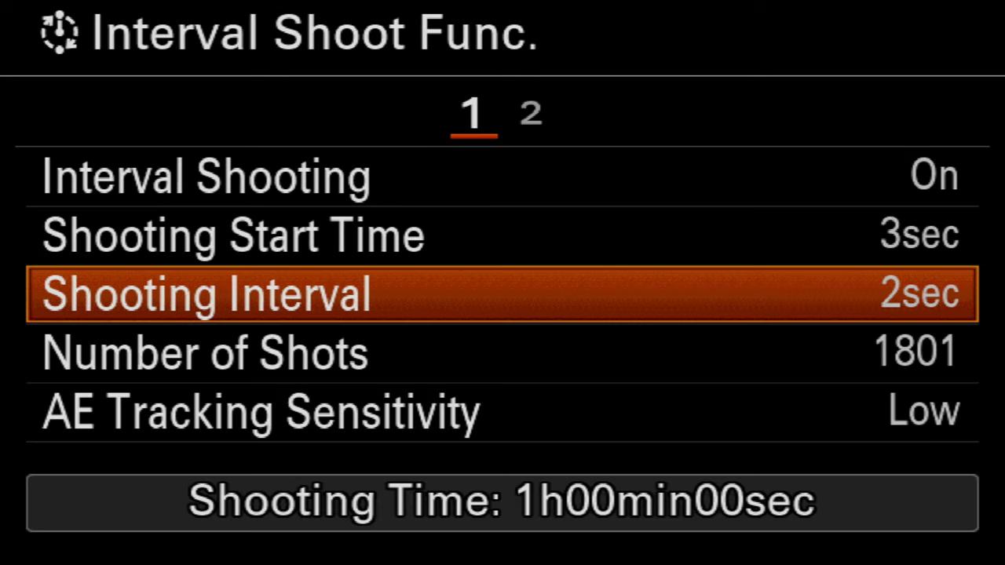
key(Return)
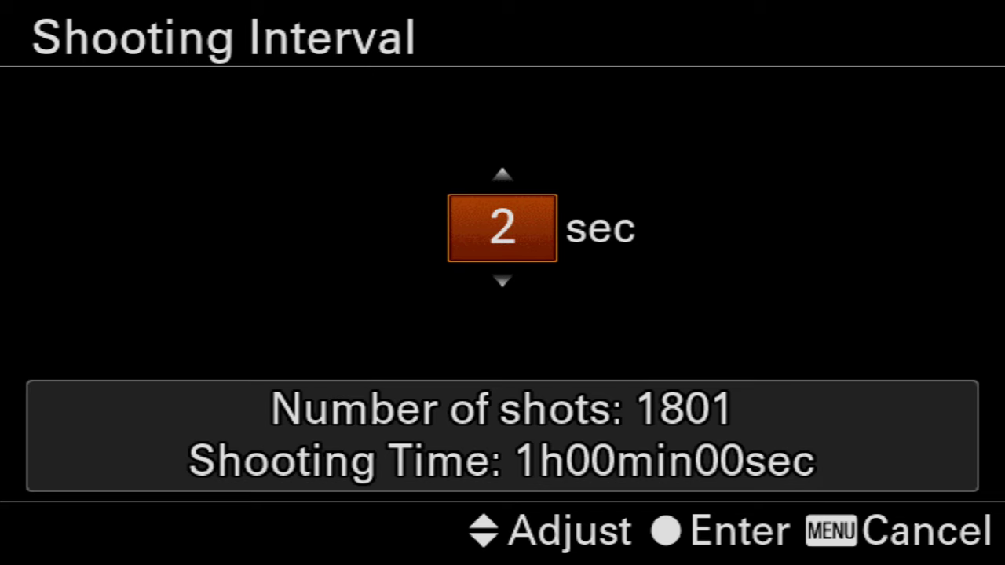
key(Return)
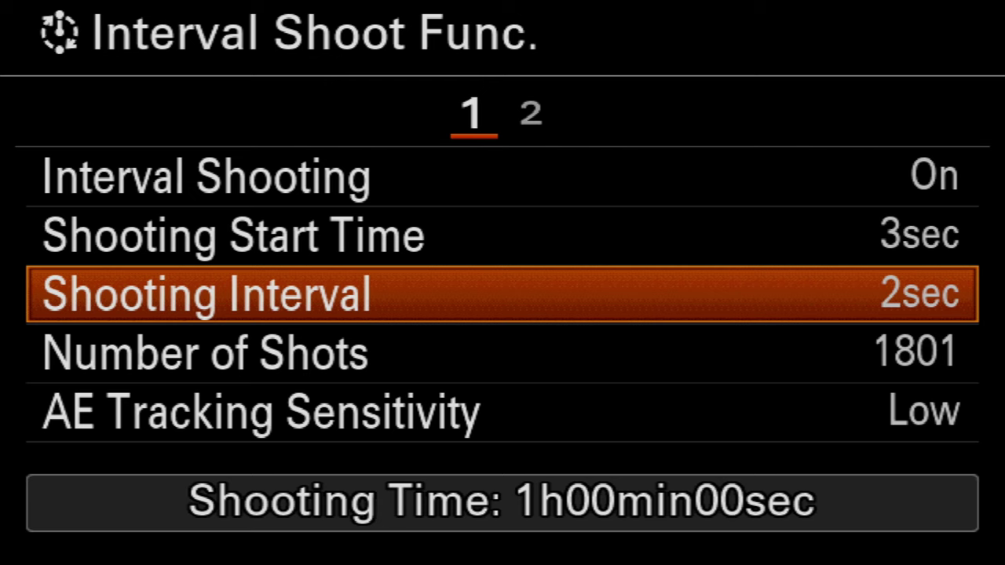
Change Number of Shots from 1801 to 0901 for a 0h30min00sec shooting time
key(Down)
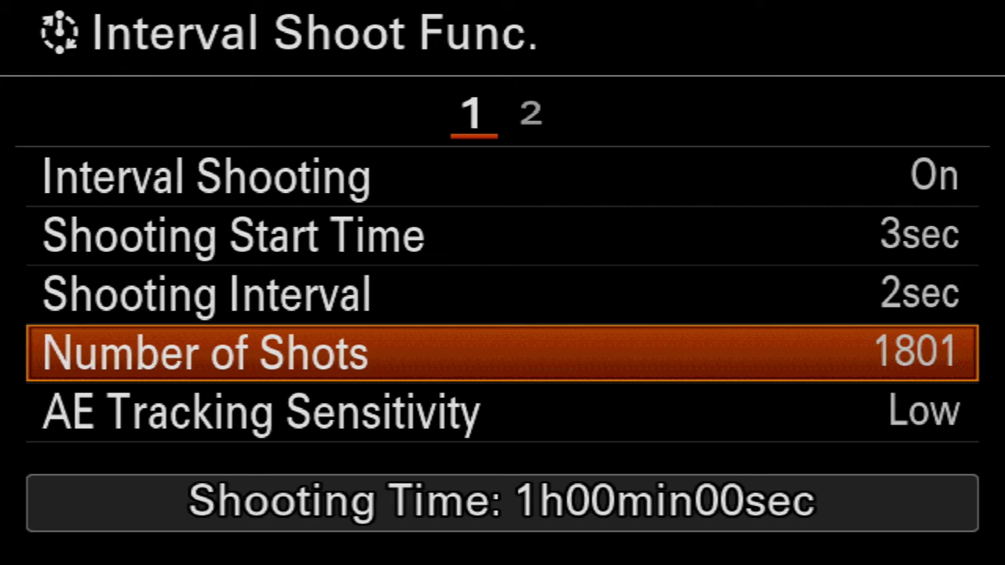
key(Return)
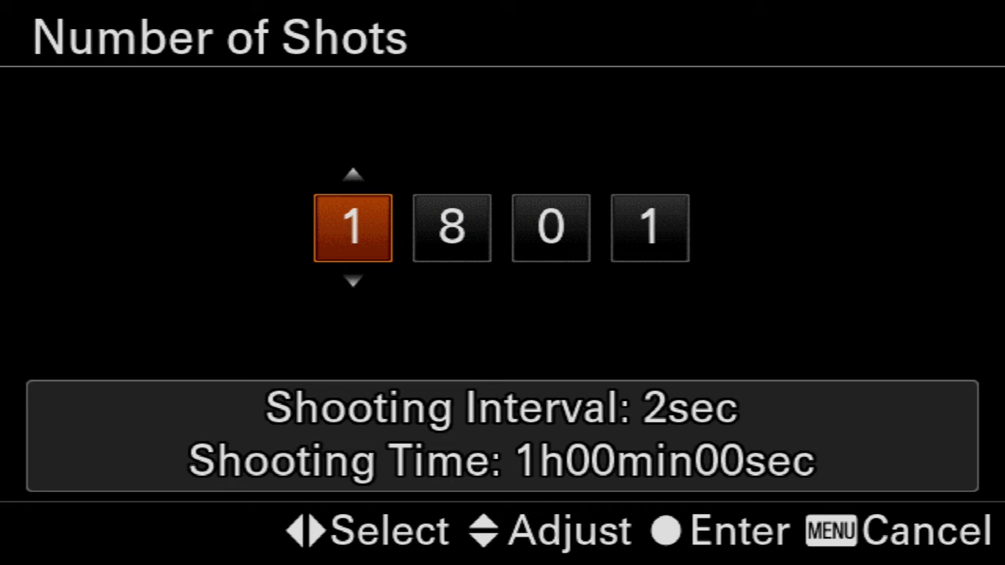
key(Down)
key(Right)
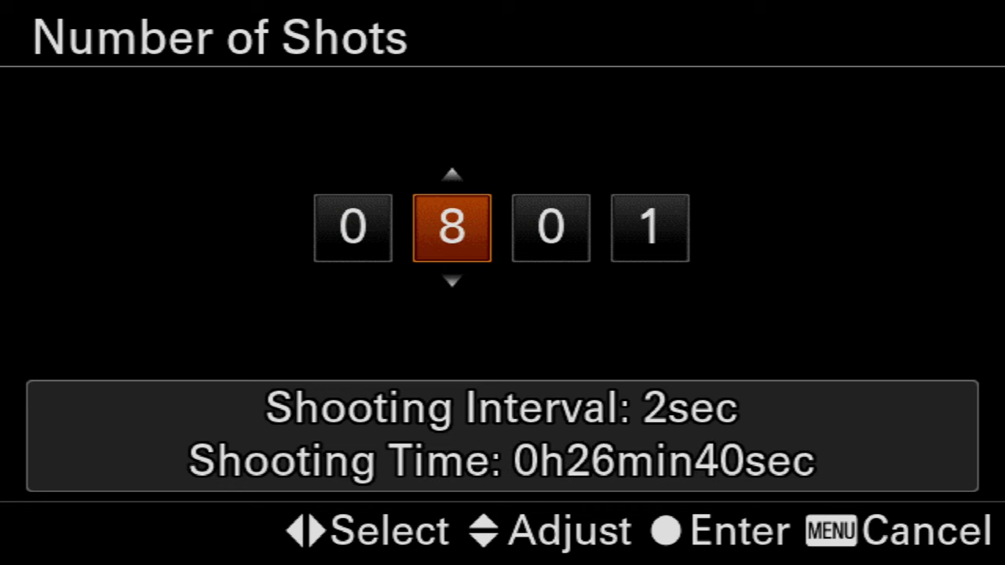
key(Up)
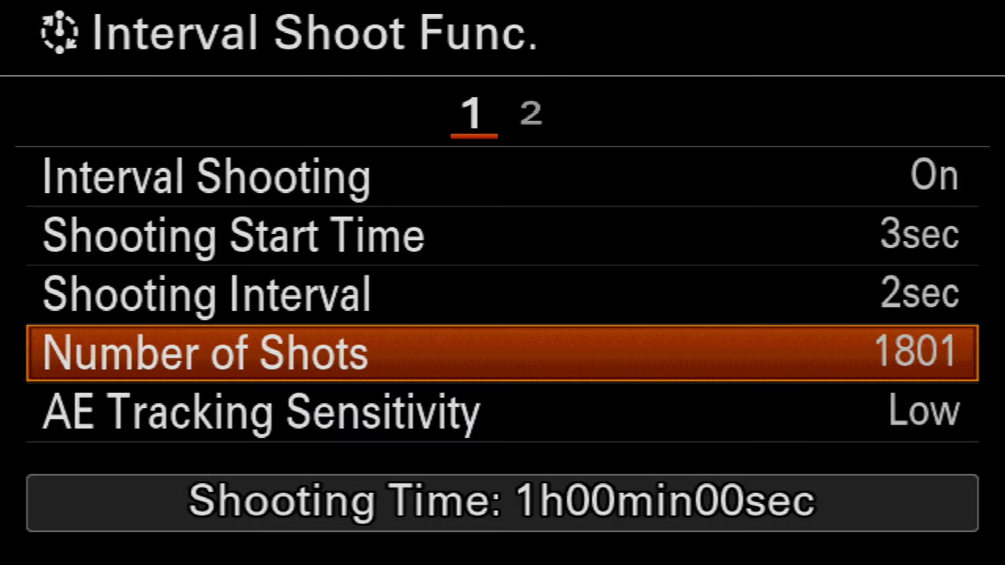
click(502, 412)
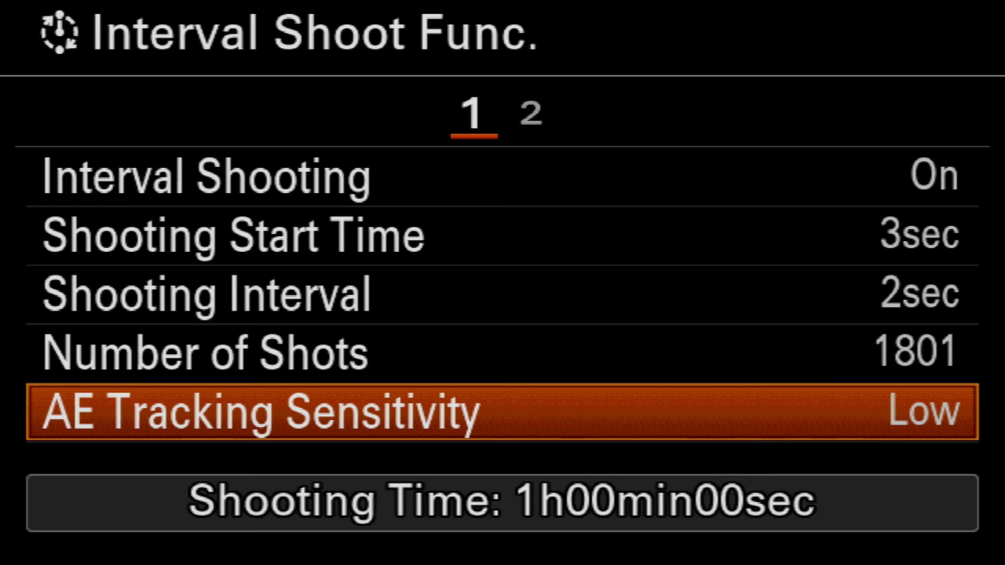
key(Return)
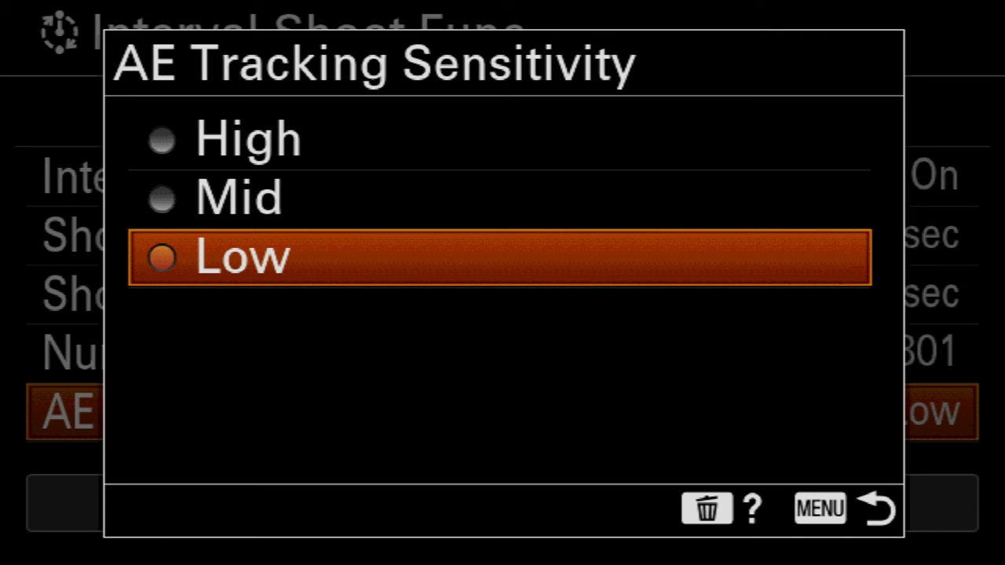
key(Return)
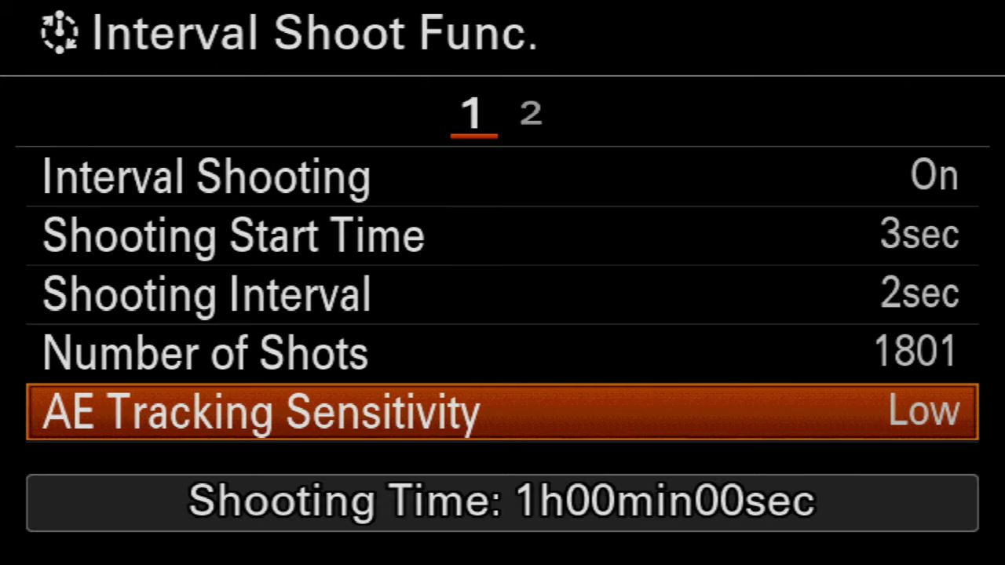
key(Up)
key(Up)
key(Up)
key(Up)
key(Up)
key(Up)
key(Up)
key(Up)
key(Up)
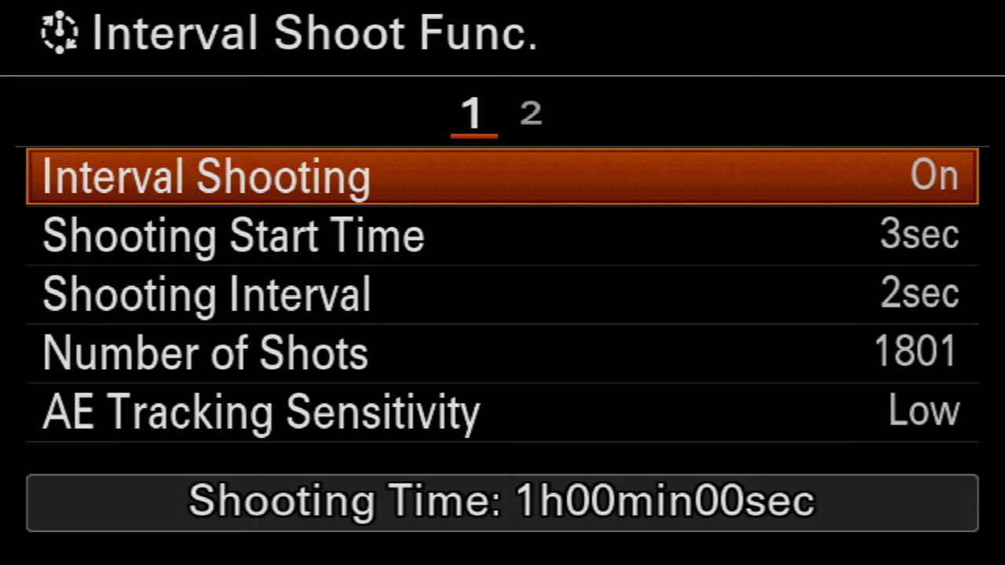
Go to page 2 of Interval Shoot Func. and select Shoot Interval Priority (Off)
key(Down)
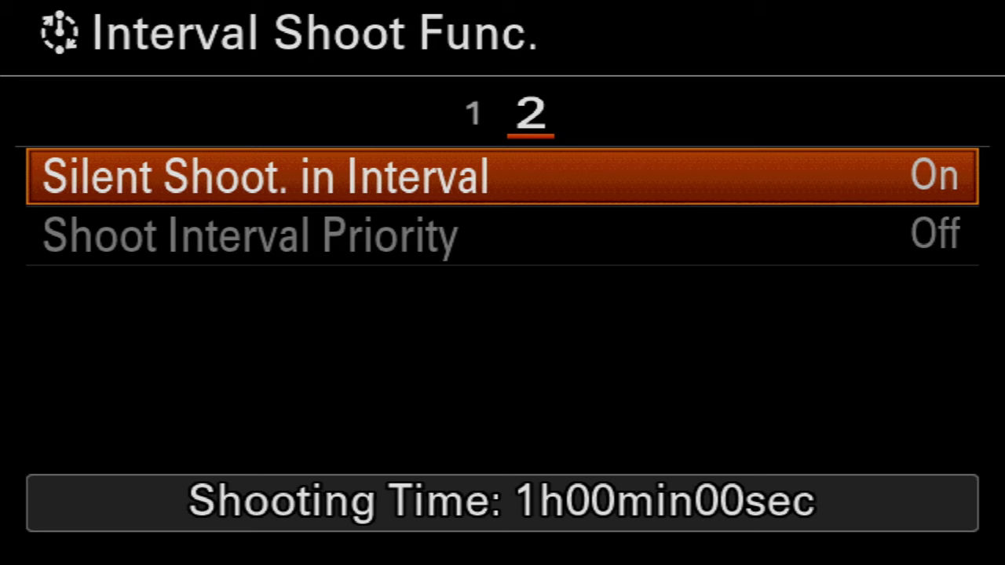
key(Down)
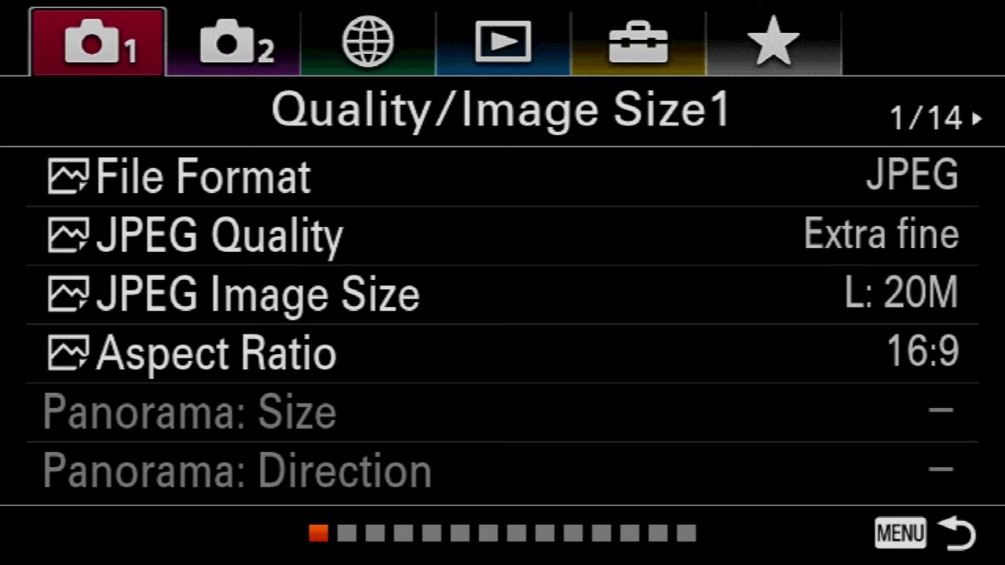
Page through Camera 2 to Display/Auto Review1 (6/9) and select FINDER/MONITOR
key(Right)
key(Down)
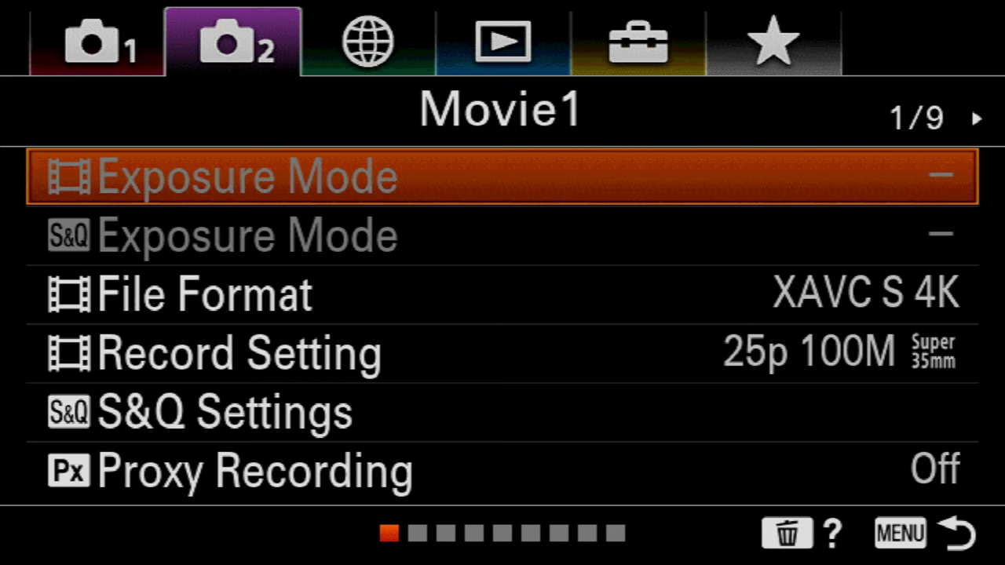
key(Right)
key(Right)
key(Right)
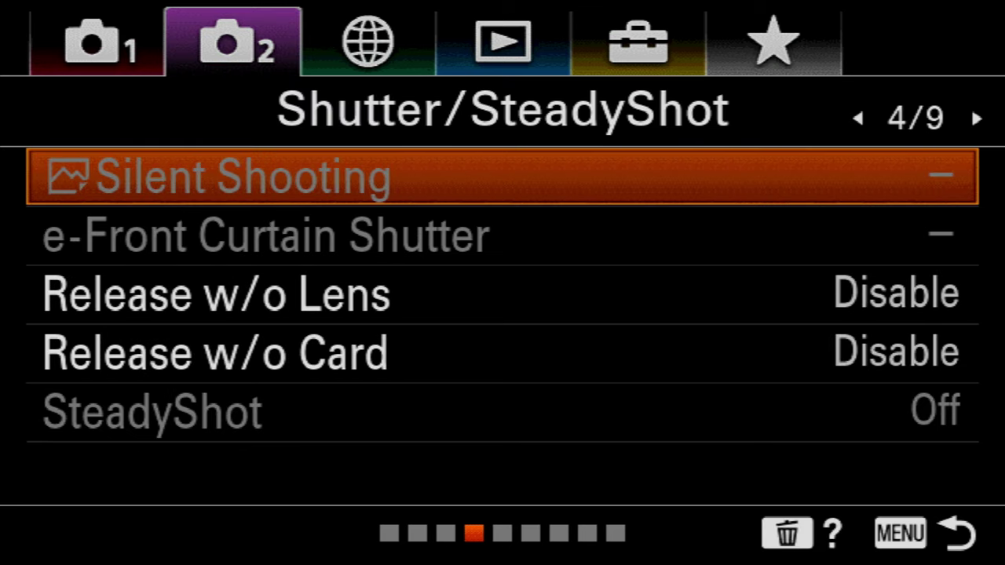
key(Right)
key(Right)
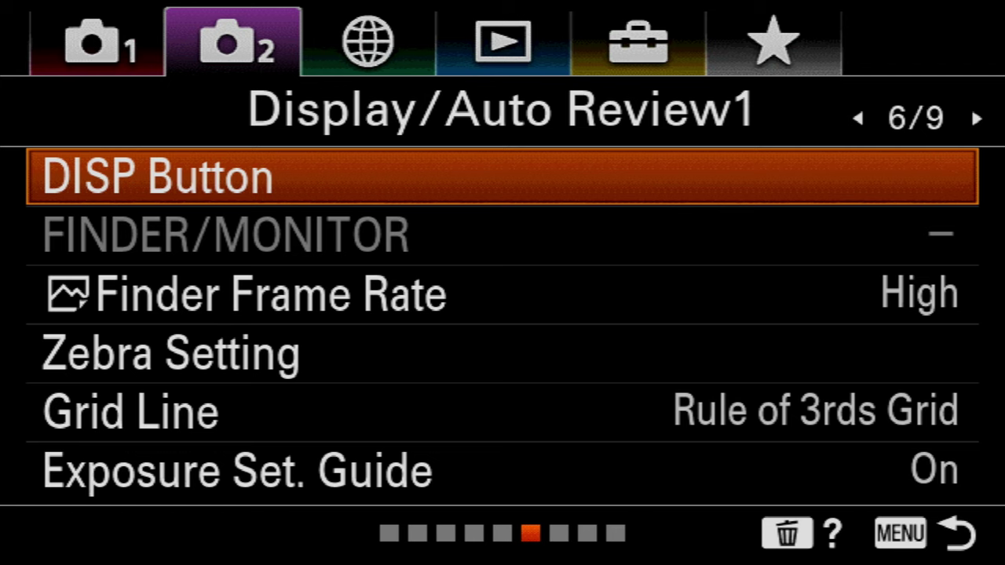
key(Down)
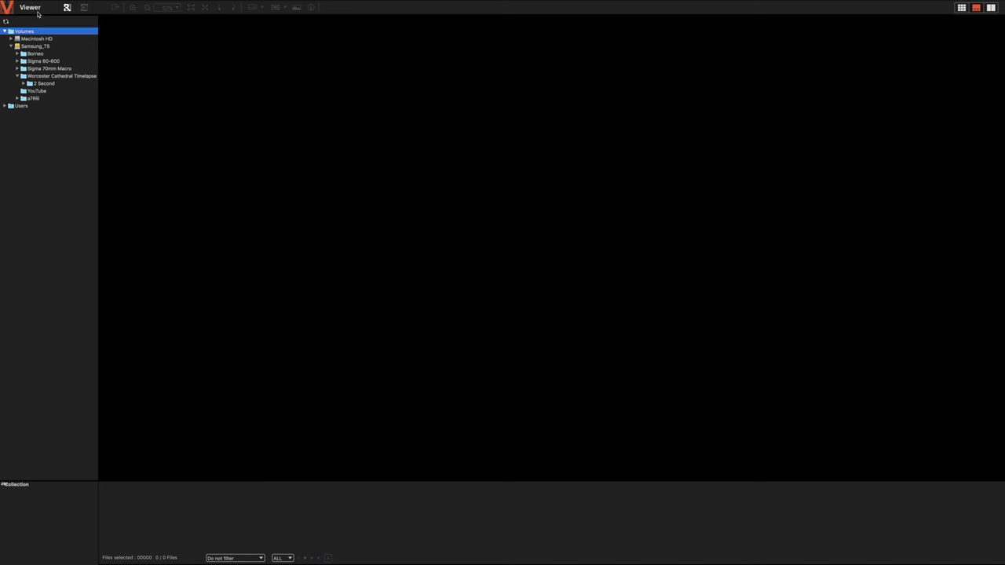
Open the 2 Second folder and select all 511 images with Cmd+A
click(49, 83)
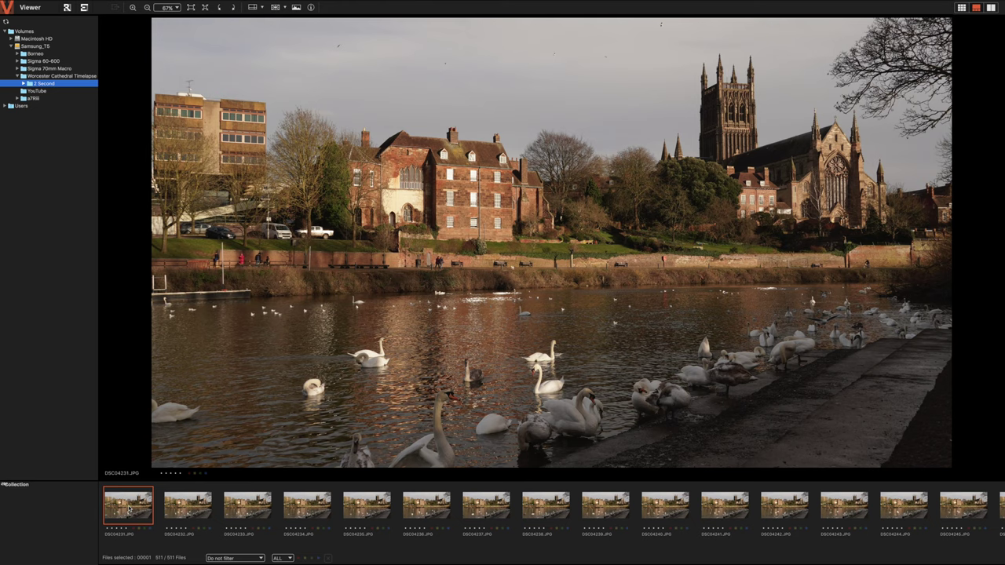
key(super+a)
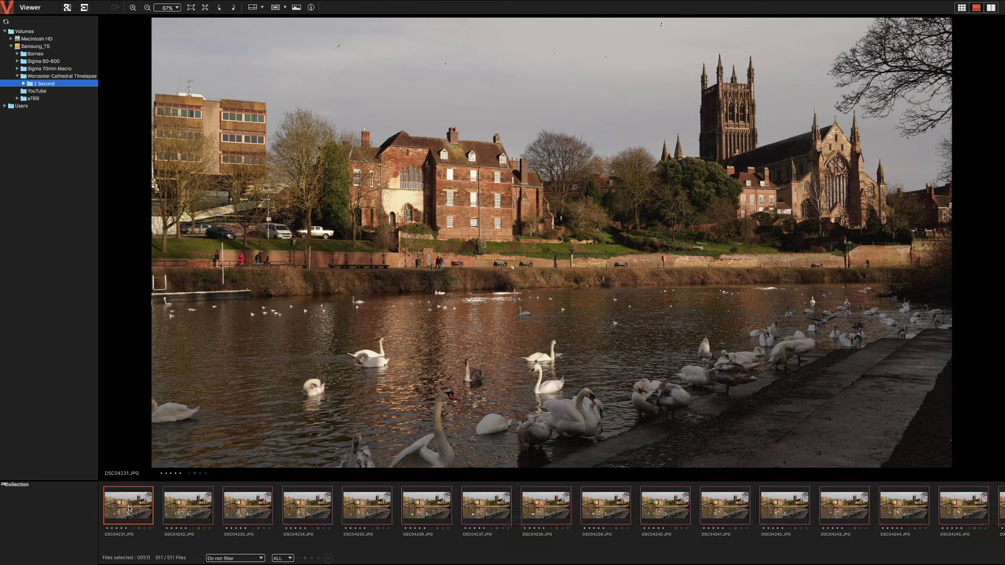
Start Create Time-lapse Movie and set the advanced JPEG compression level to 1
right_click(129, 510)
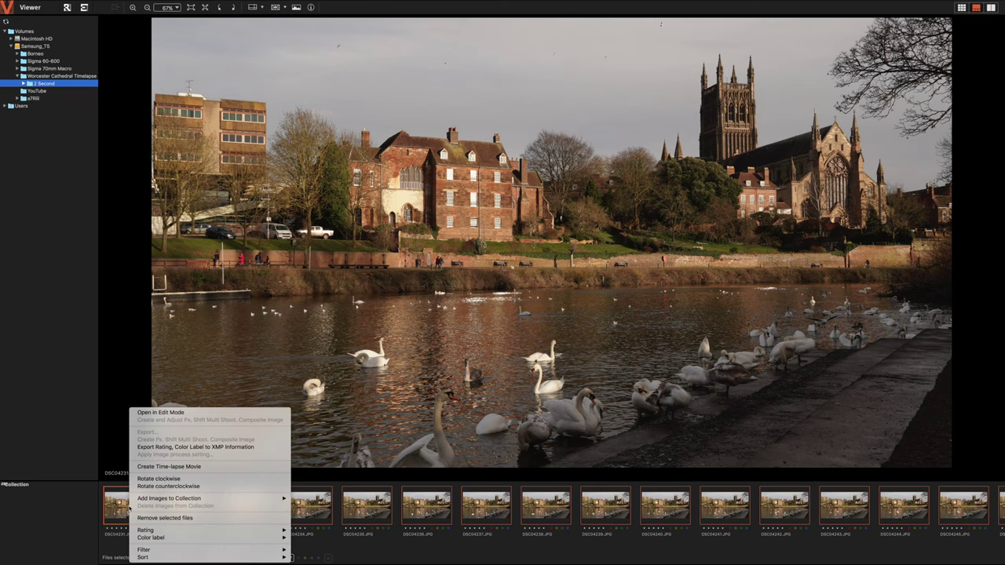
click(182, 467)
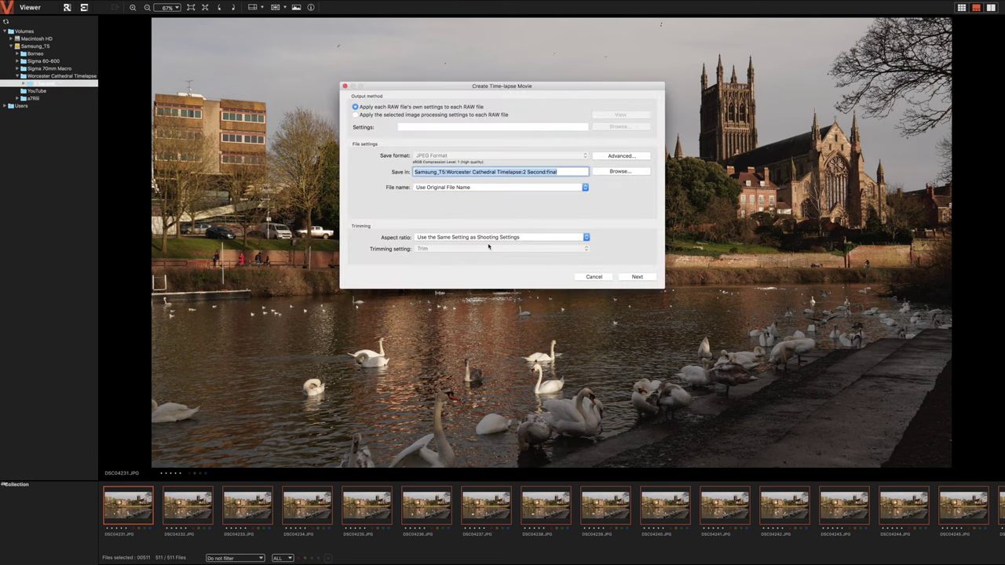
drag(488, 90, 488, 145)
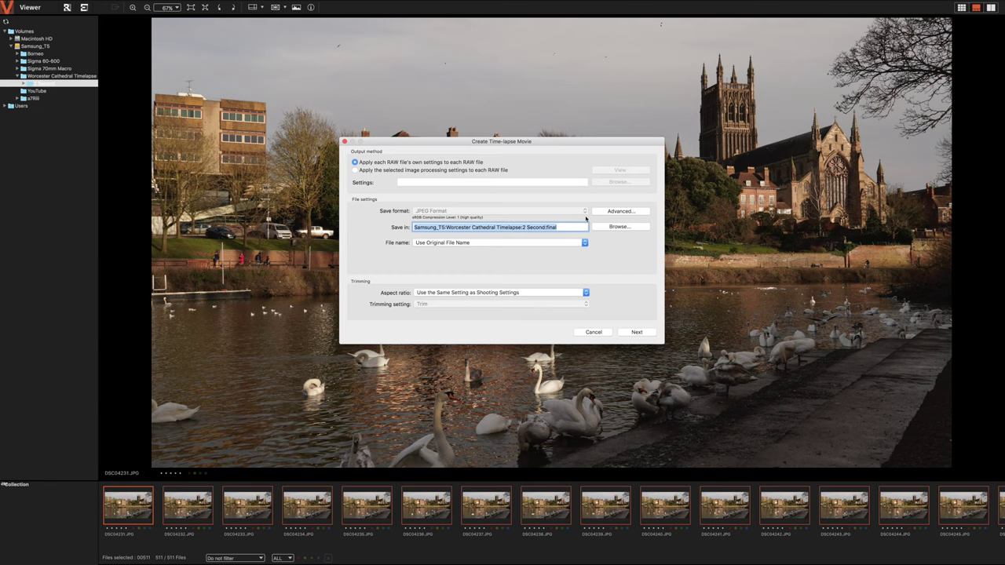
click(614, 212)
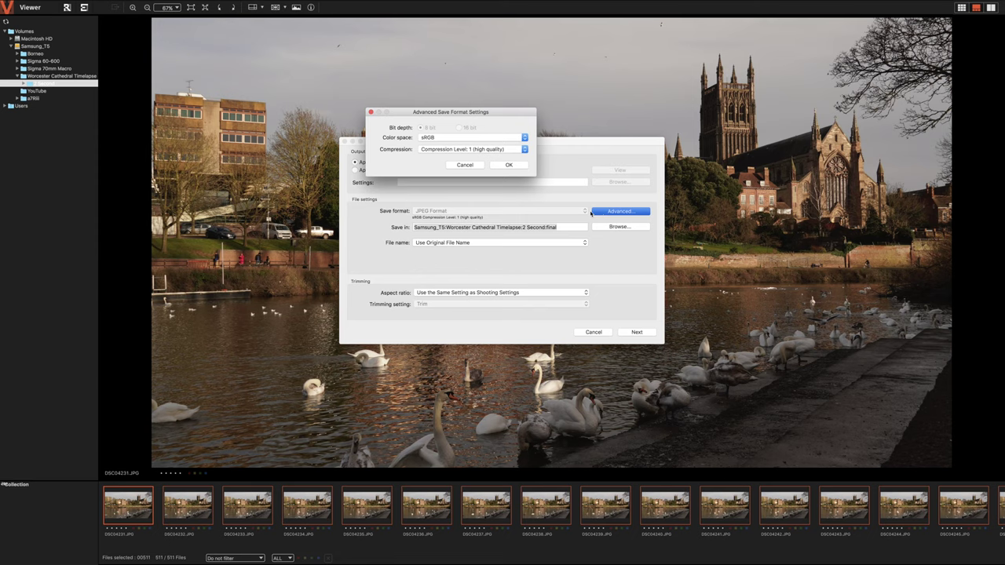
click(440, 149)
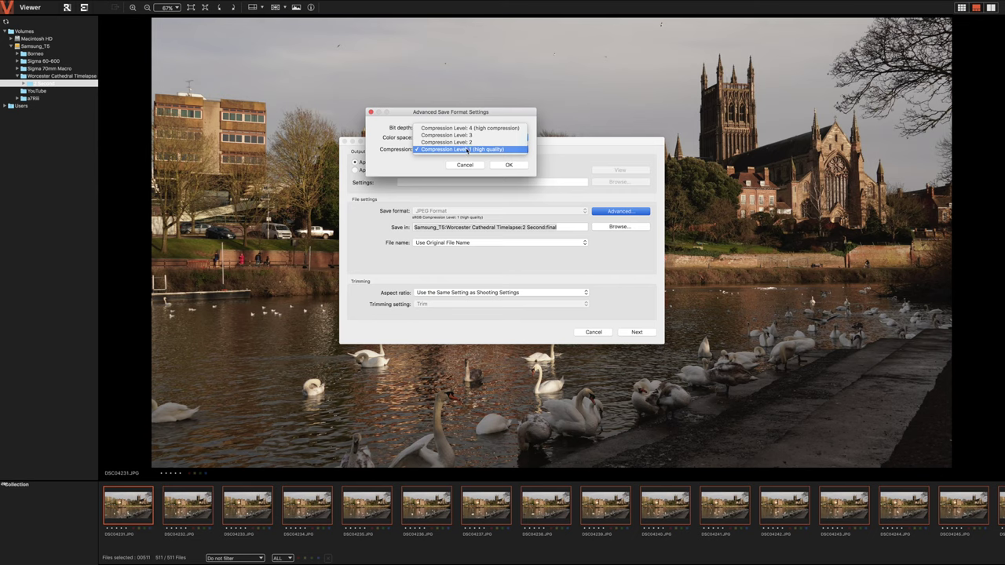
click(468, 150)
click(504, 165)
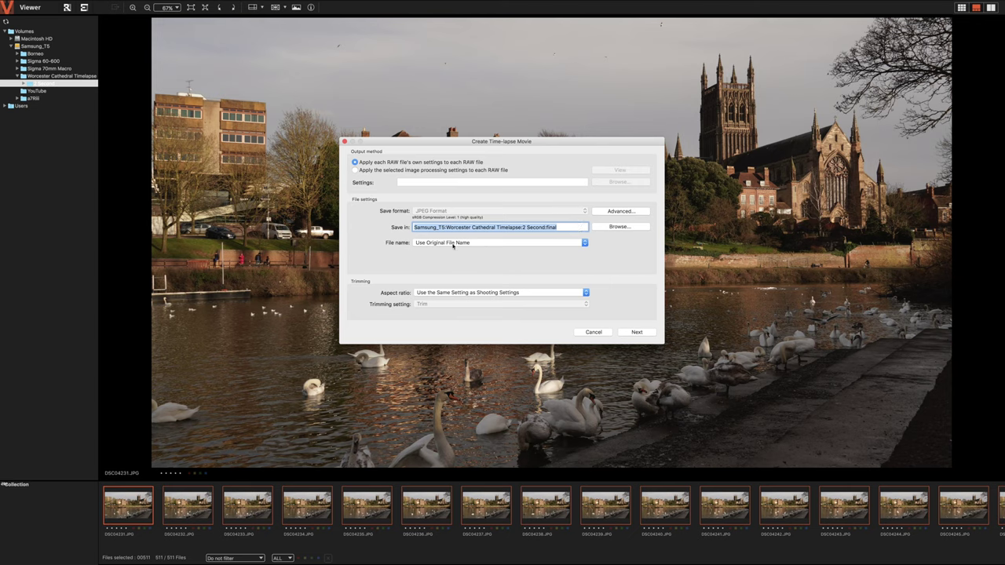
Keep the original file names and the shooting aspect ratio
click(452, 245)
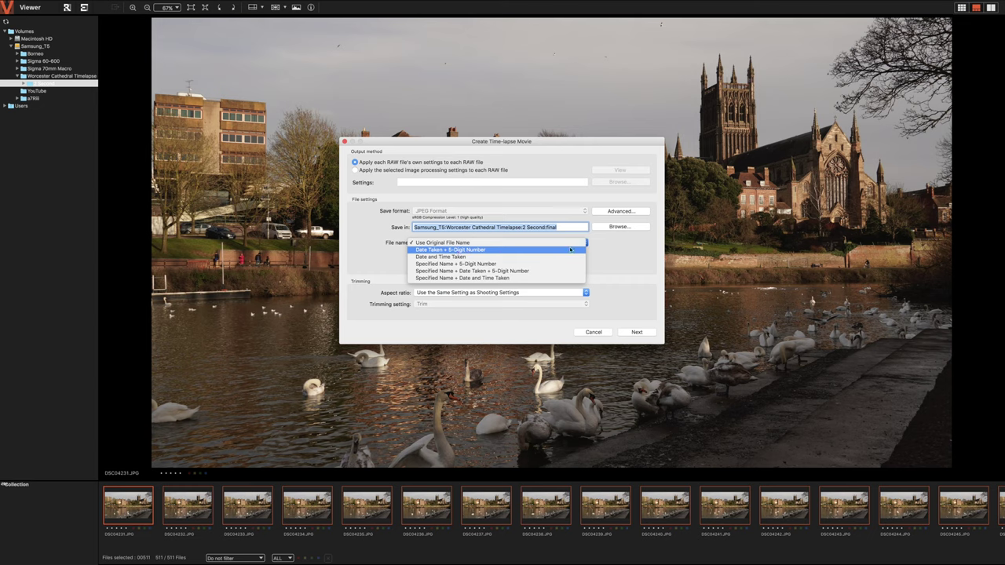
click(602, 247)
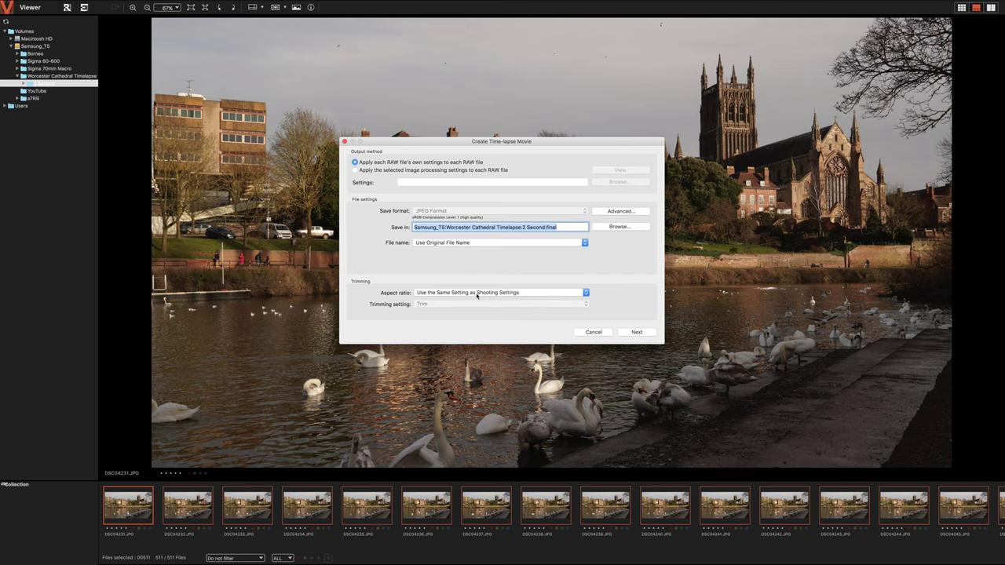
click(476, 293)
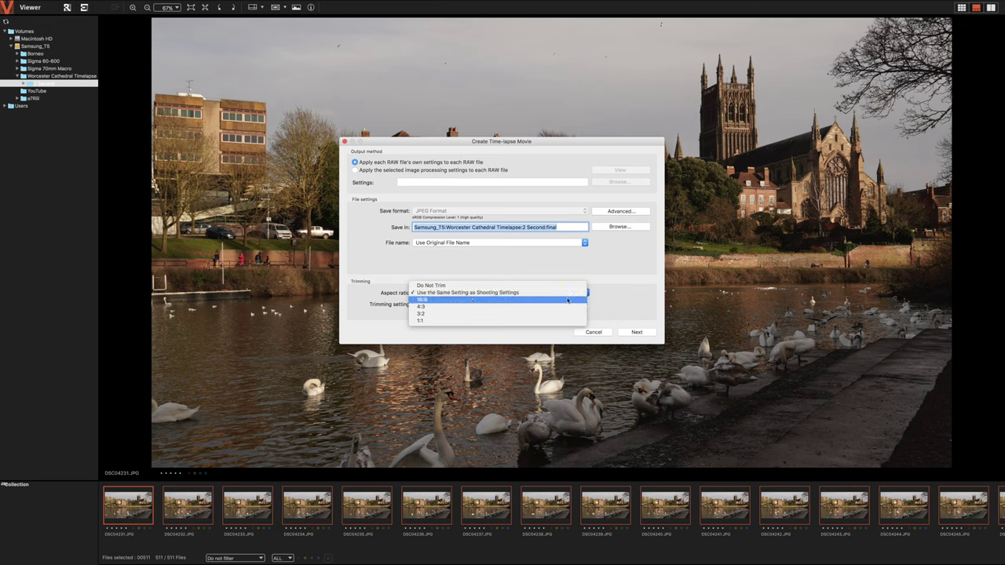
click(637, 293)
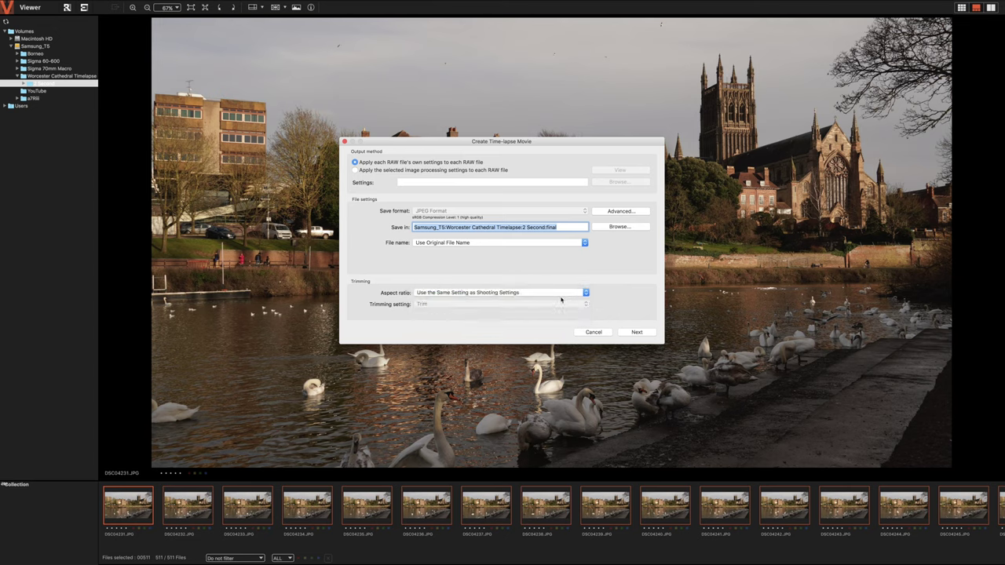
Save the 511 processed images and pass them to PlayMemories Movie Creator's Edit screen
click(634, 332)
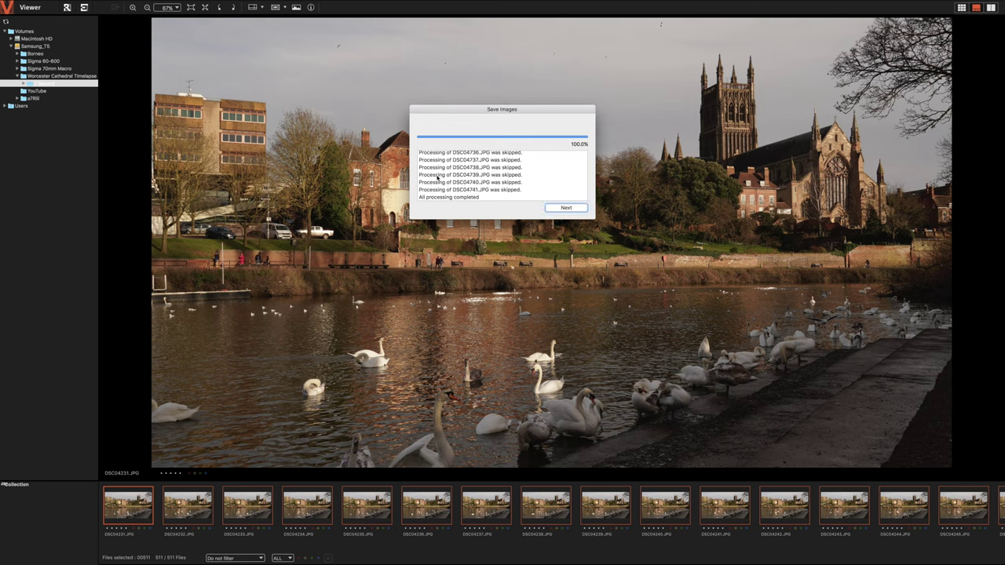
scroll(504, 180, down, 1)
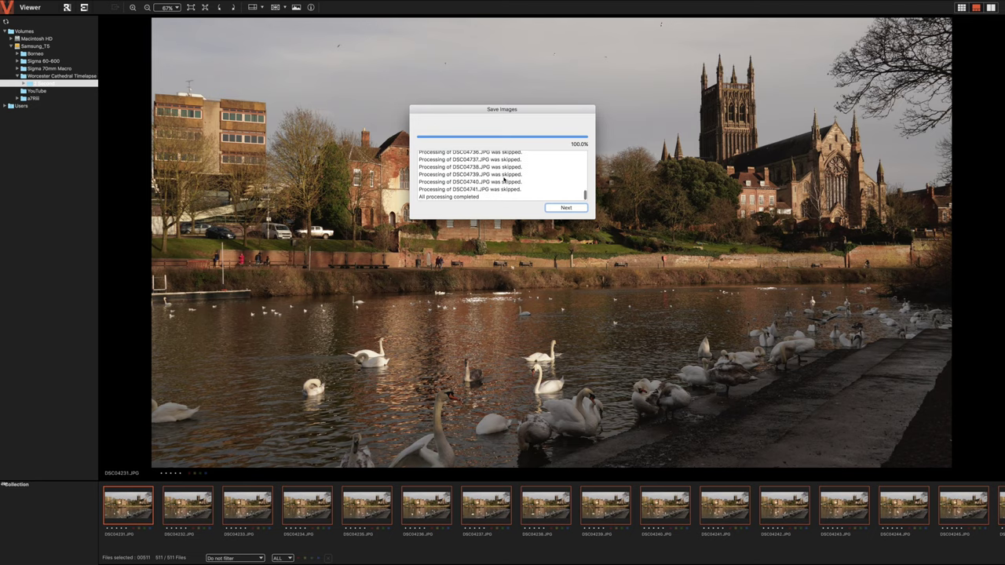
click(566, 207)
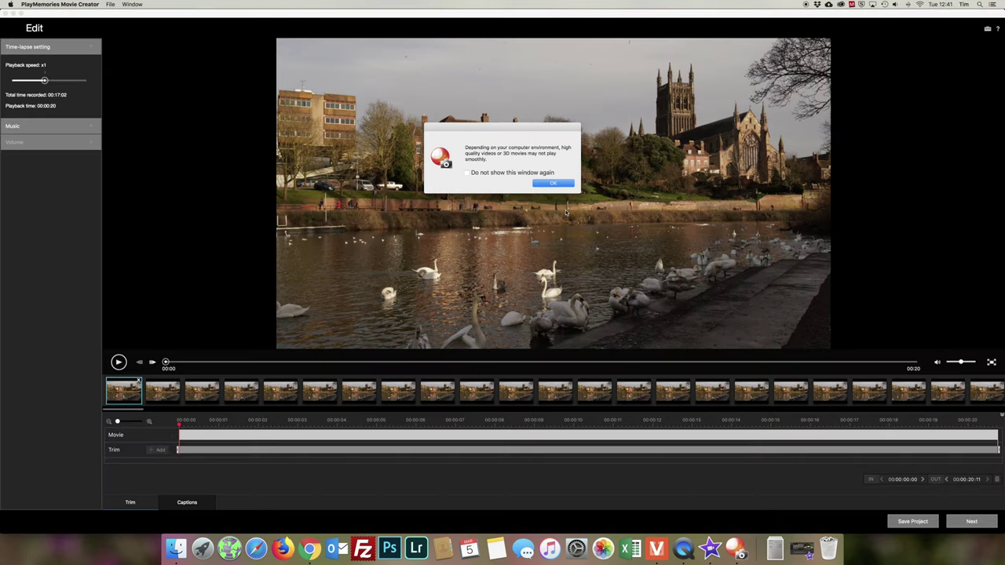
Dismiss the playback warning, go full screen, and preview the time-lapse to 00:05
click(562, 185)
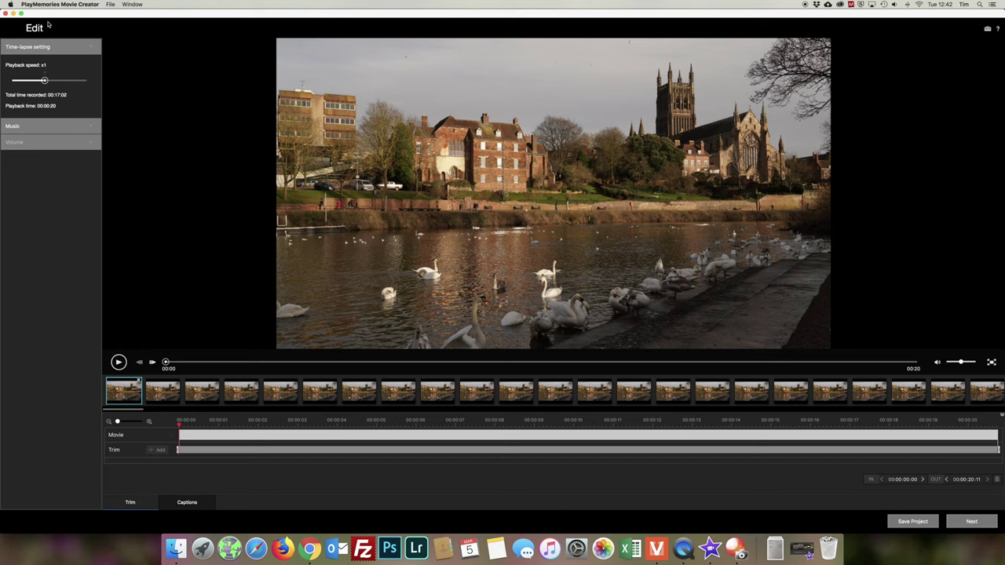
click(21, 13)
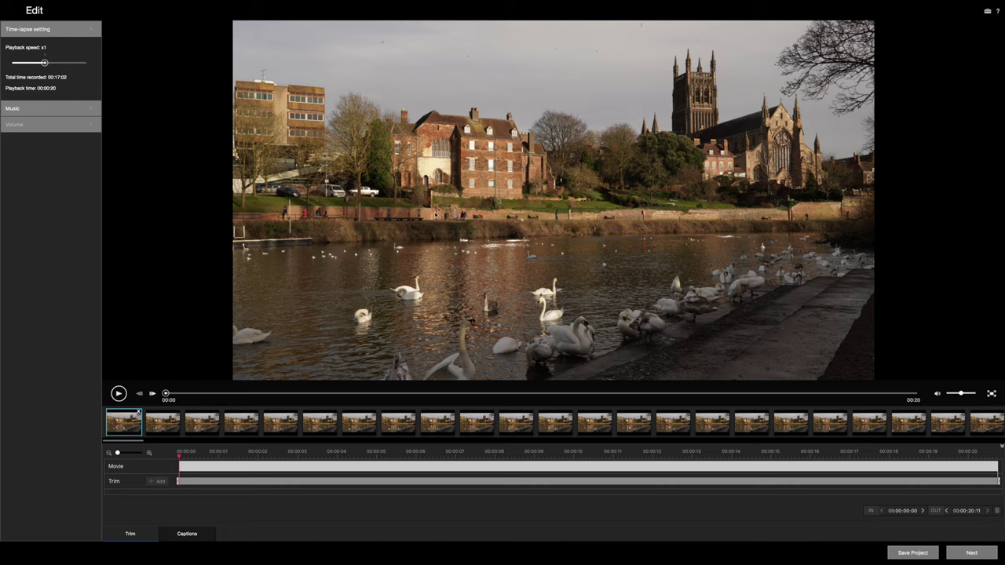
click(119, 393)
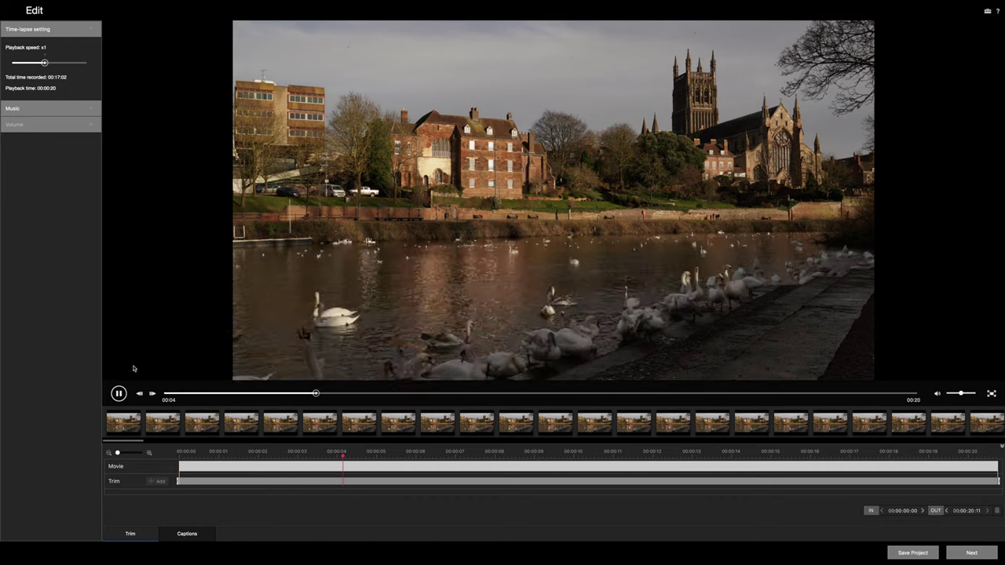
click(119, 393)
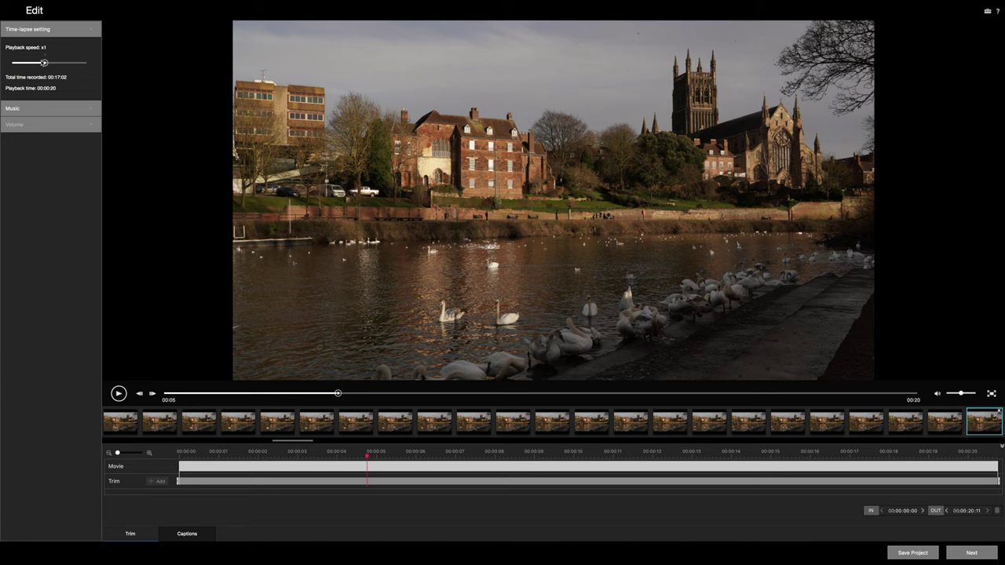
mouse_move(44, 63)
mouse_down()
mouse_move(59, 63)
mouse_move(24, 62)
mouse_move(45, 63)
mouse_up()
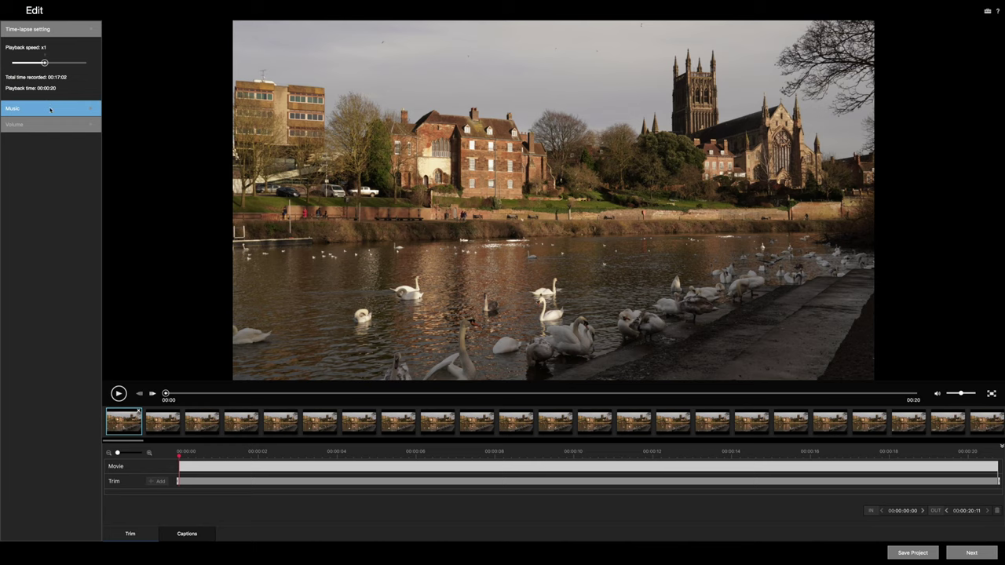
Choose Track 4 in the Music section as the time-lapse's background music
click(50, 108)
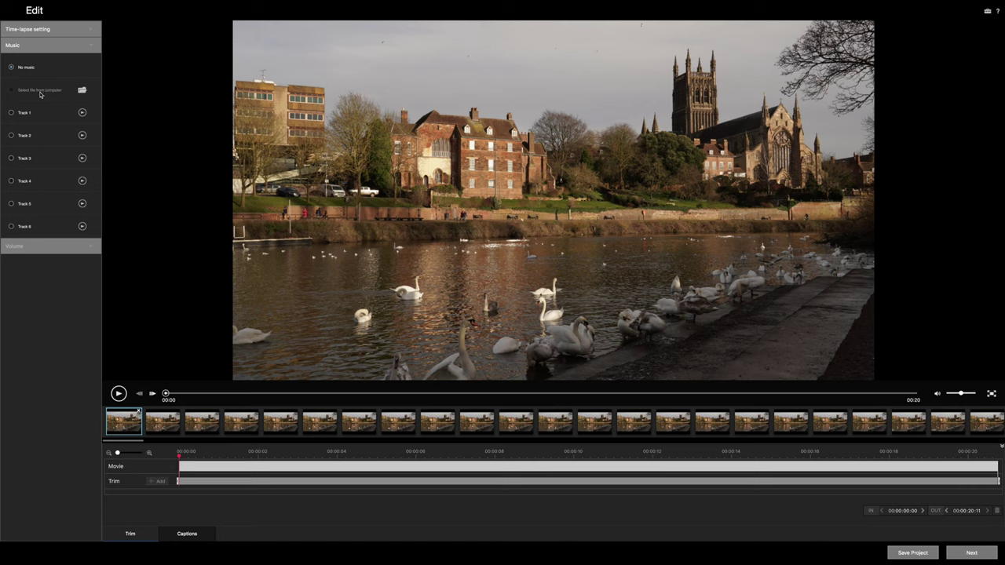
click(36, 45)
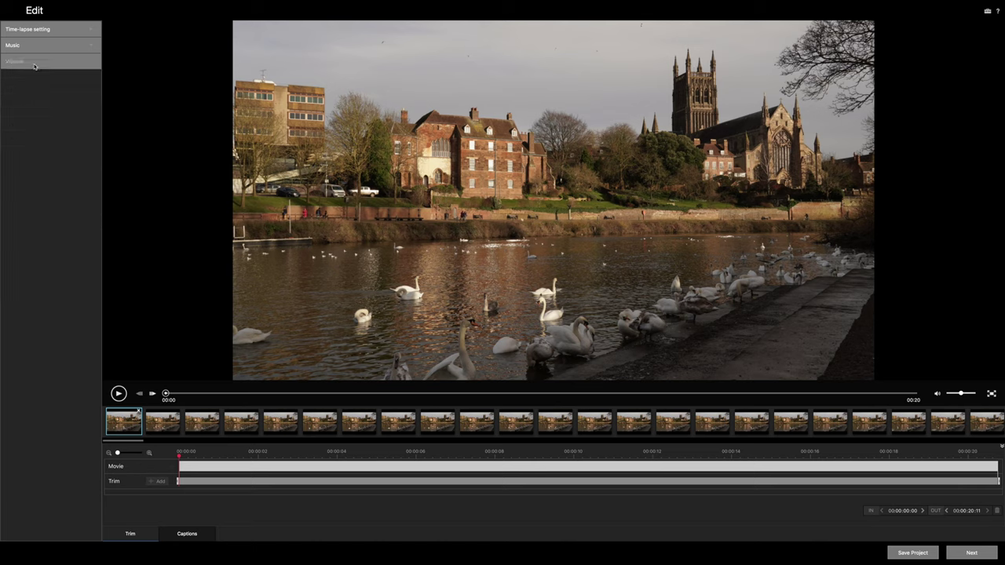
click(36, 47)
click(31, 46)
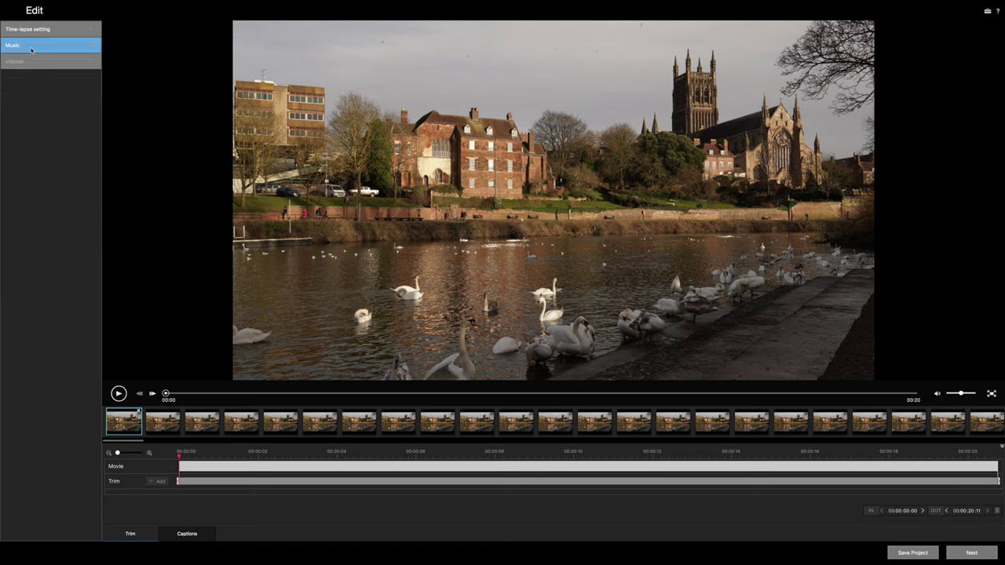
click(27, 45)
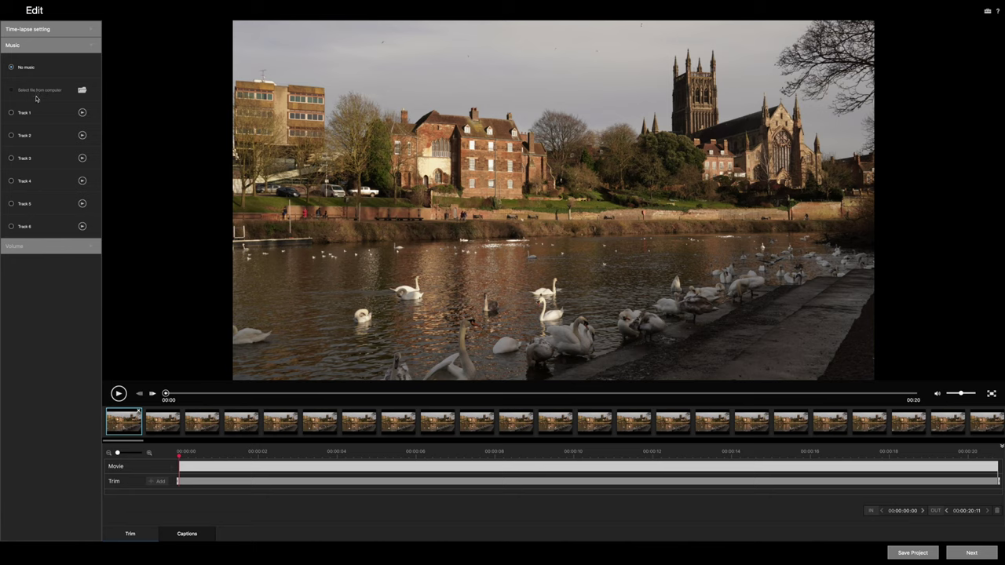
click(25, 182)
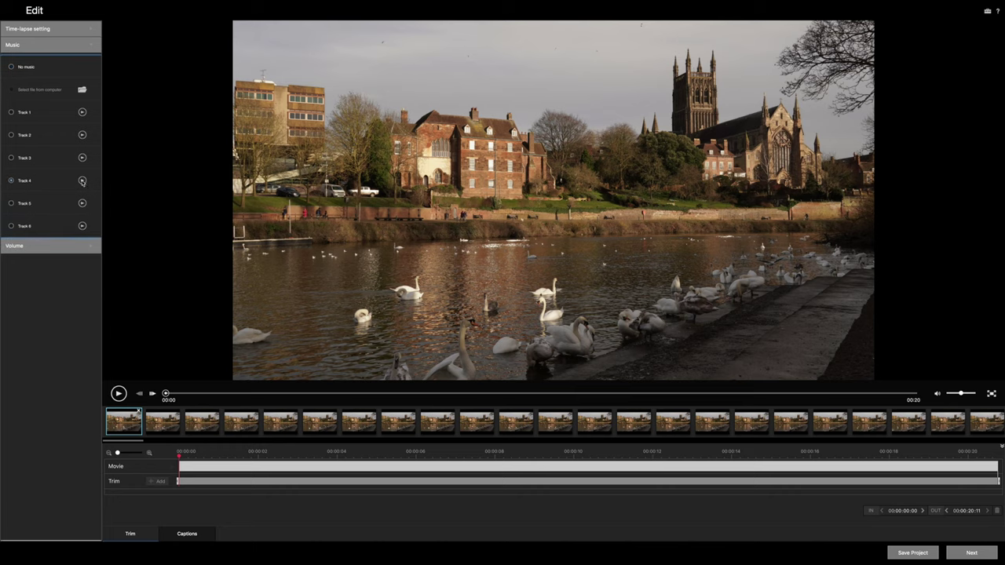
Enable Fade in and Fade out, leaving the movie trimmed to start at 00:00:05:24
click(22, 246)
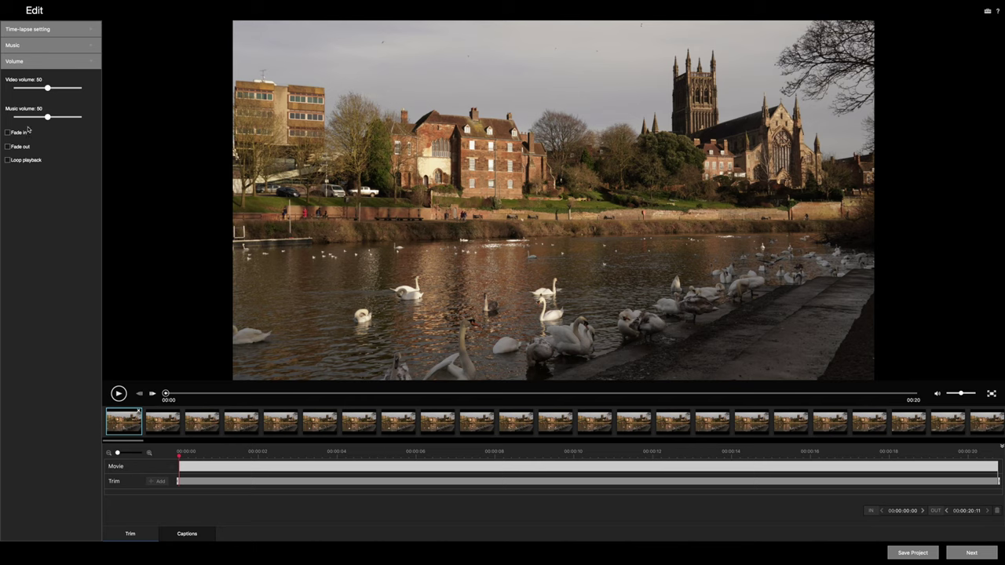
click(14, 133)
click(8, 147)
click(177, 481)
drag(178, 481, 457, 485)
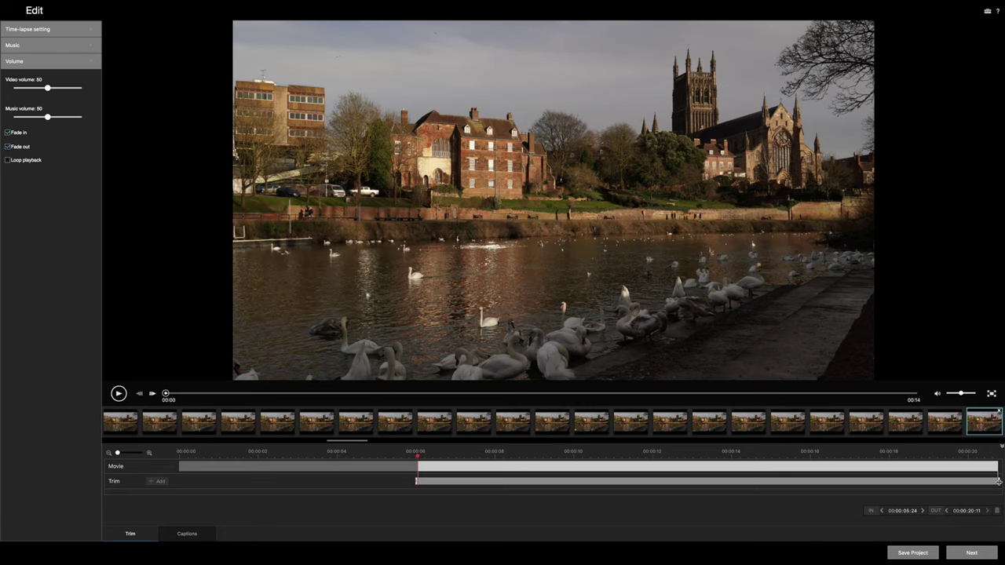
drag(998, 481, 703, 486)
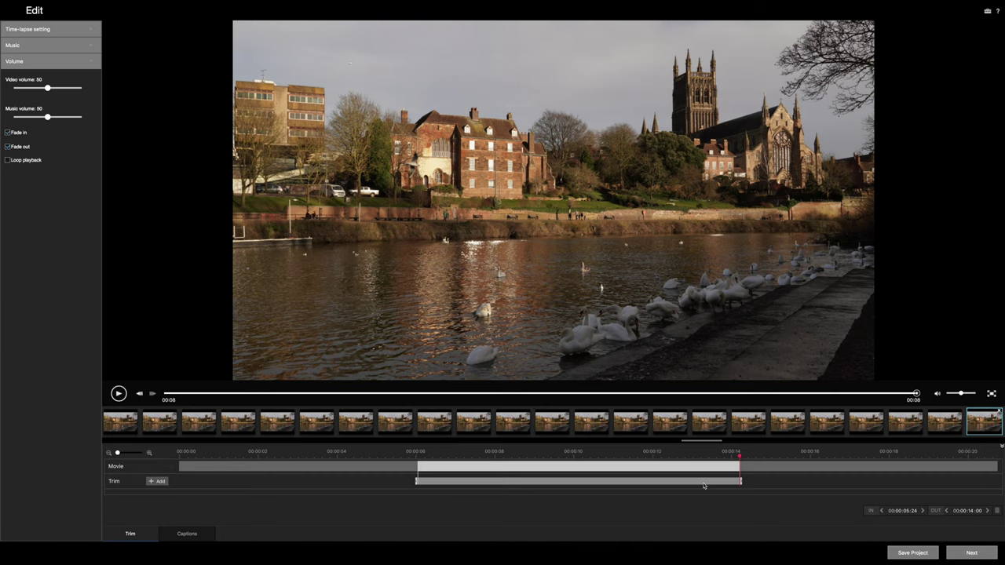
click(704, 486)
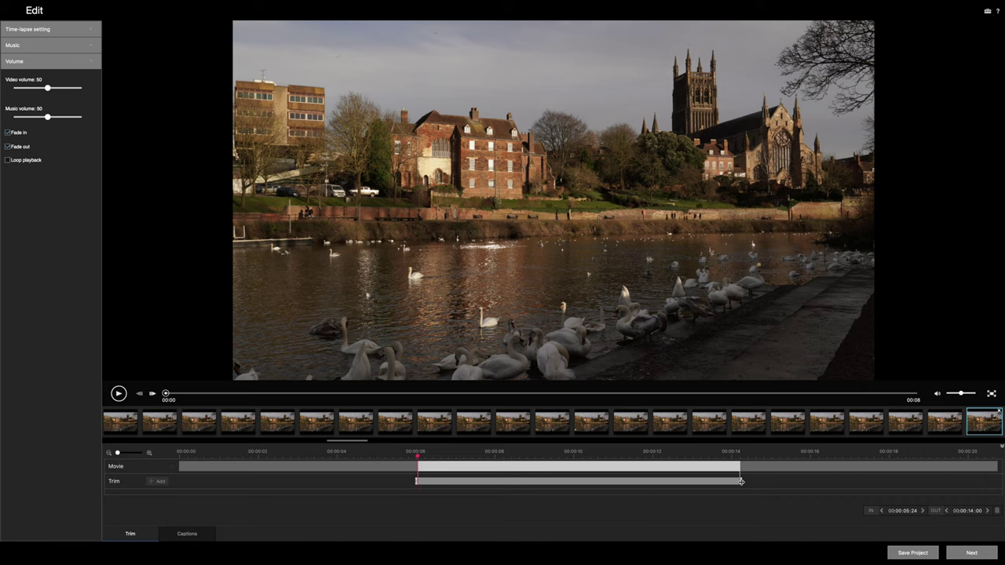
drag(744, 483, 998, 482)
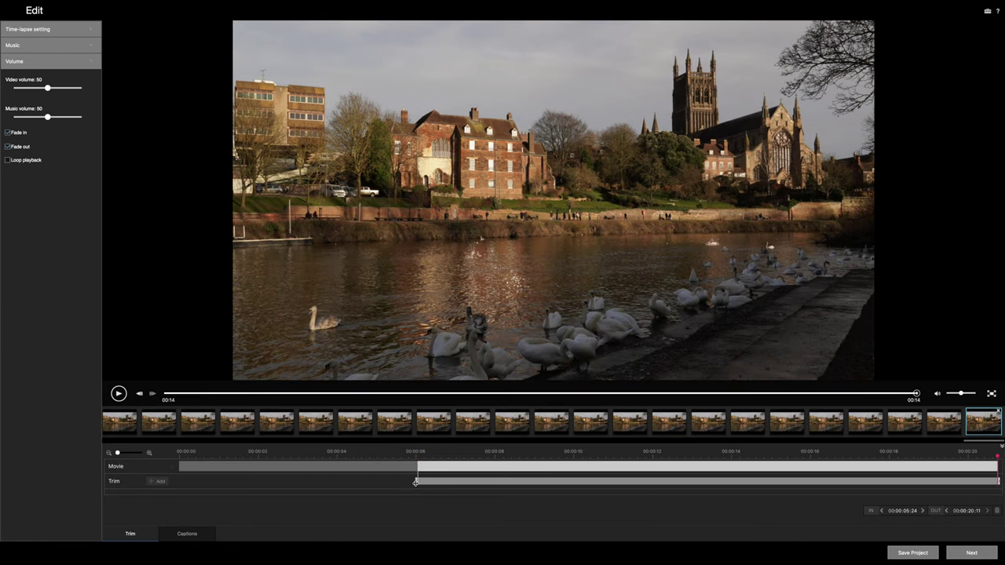
drag(417, 482, 179, 481)
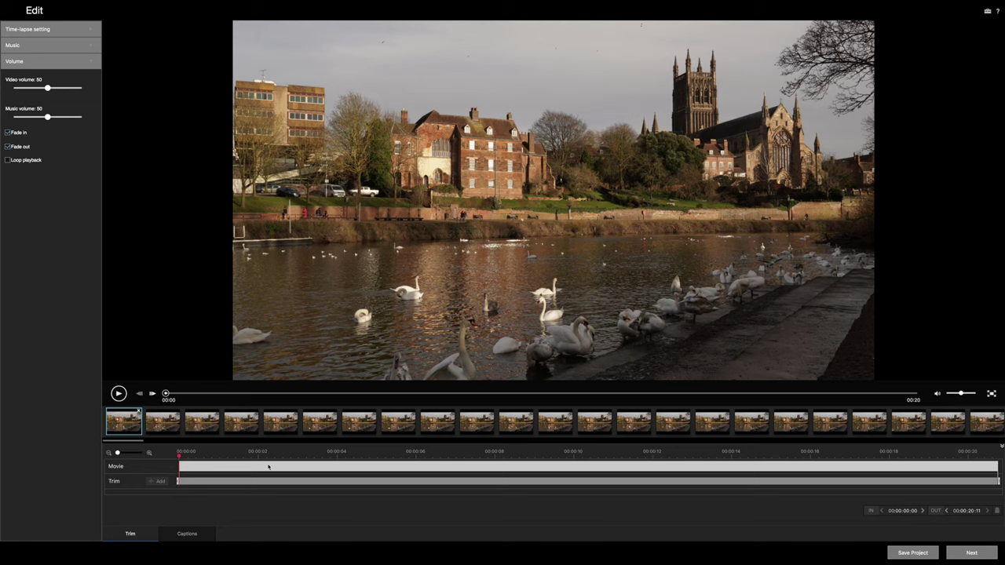
Add a caption reading 'AlphaShooters.com' from the Captions tab
click(189, 538)
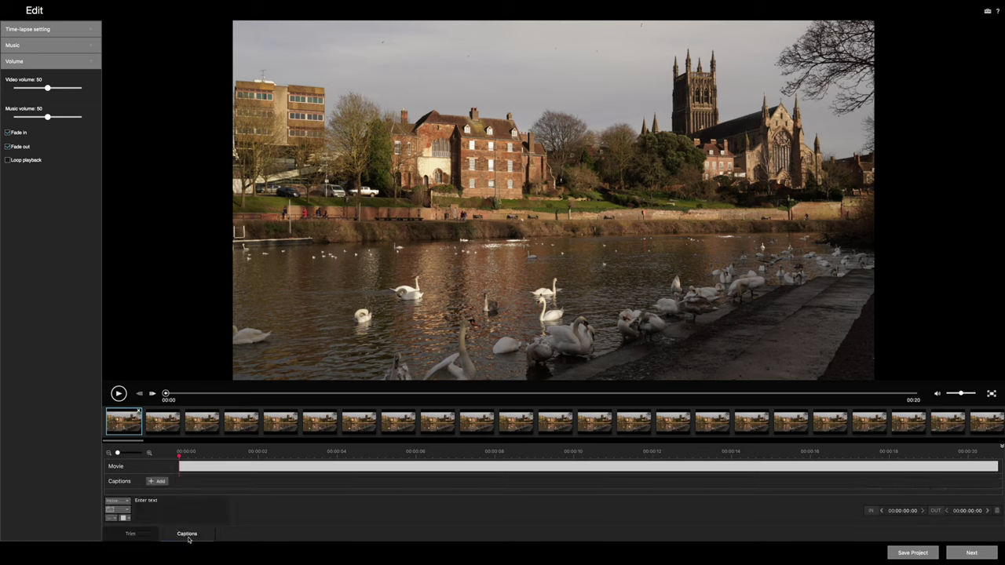
click(154, 501)
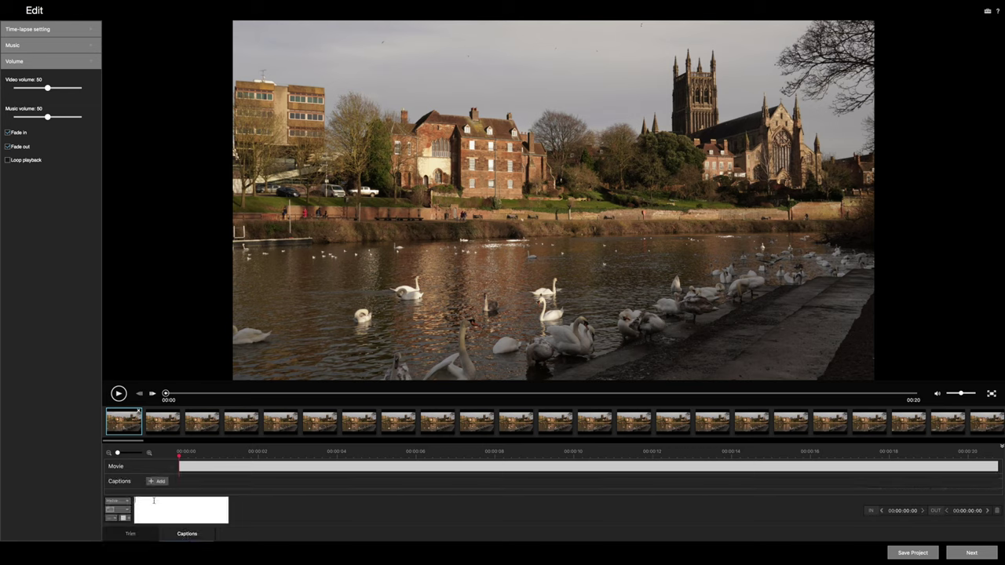
text(Alp)
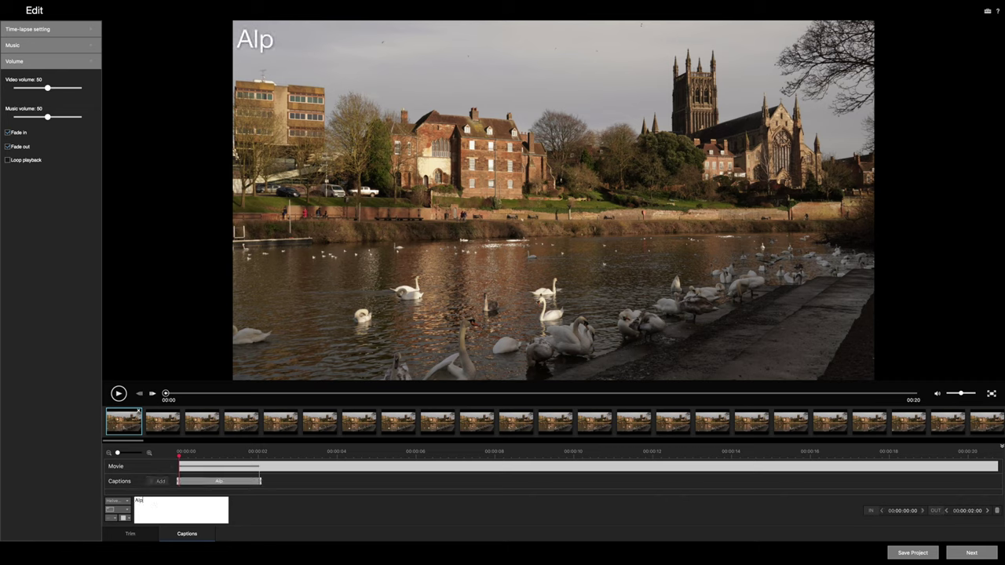
text(haShooters.com)
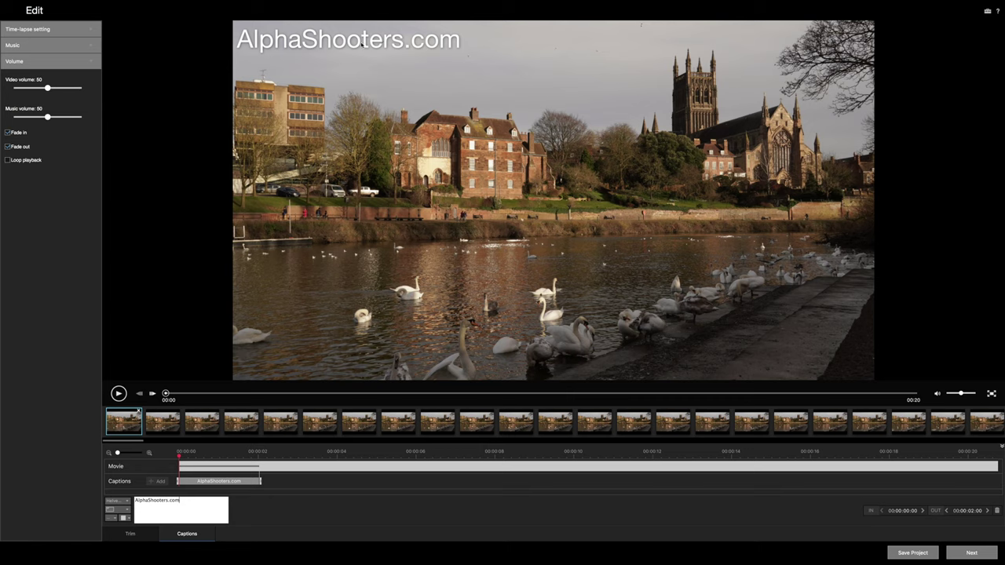
Place the caption at top-centre with font size 64 and red text
click(116, 512)
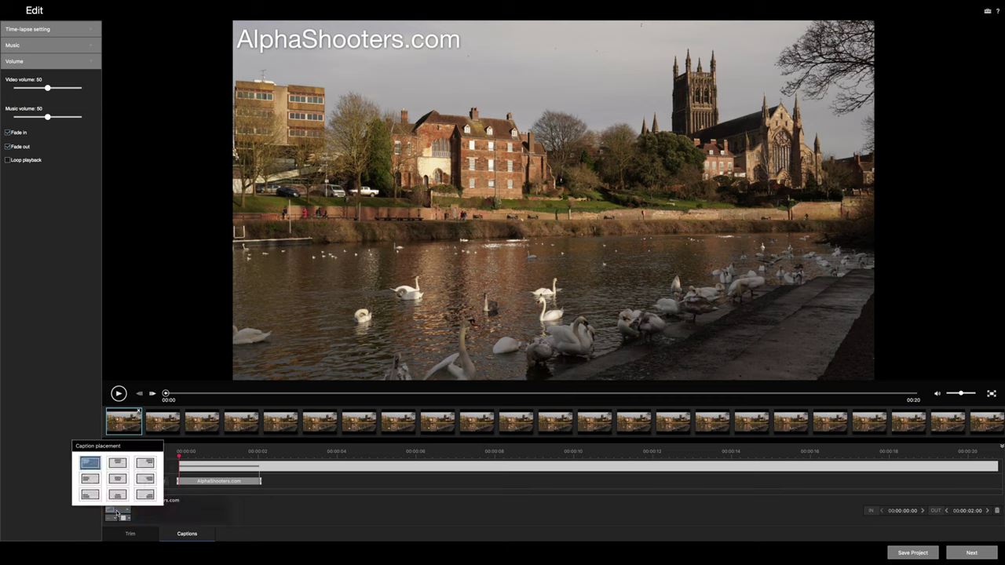
click(115, 464)
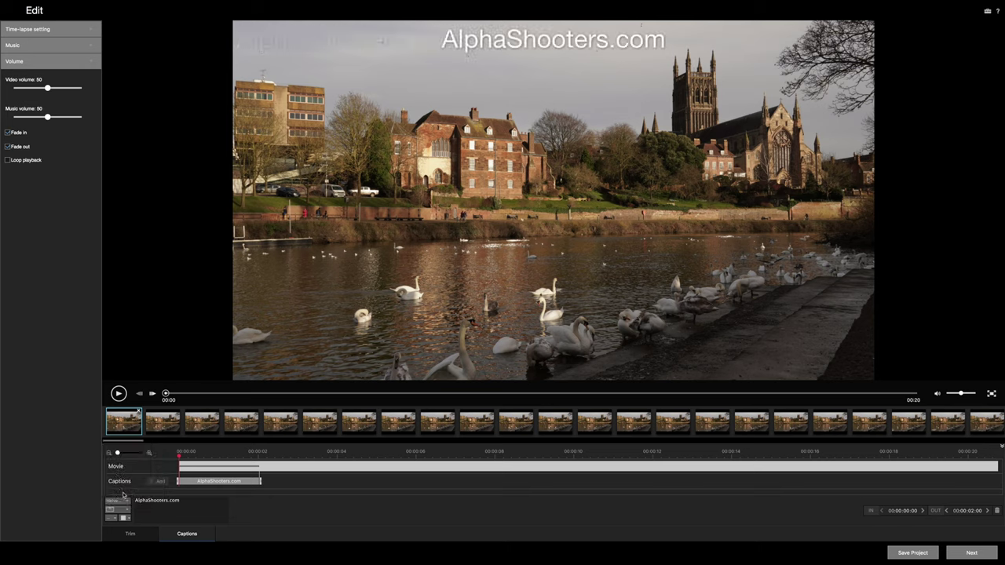
click(115, 509)
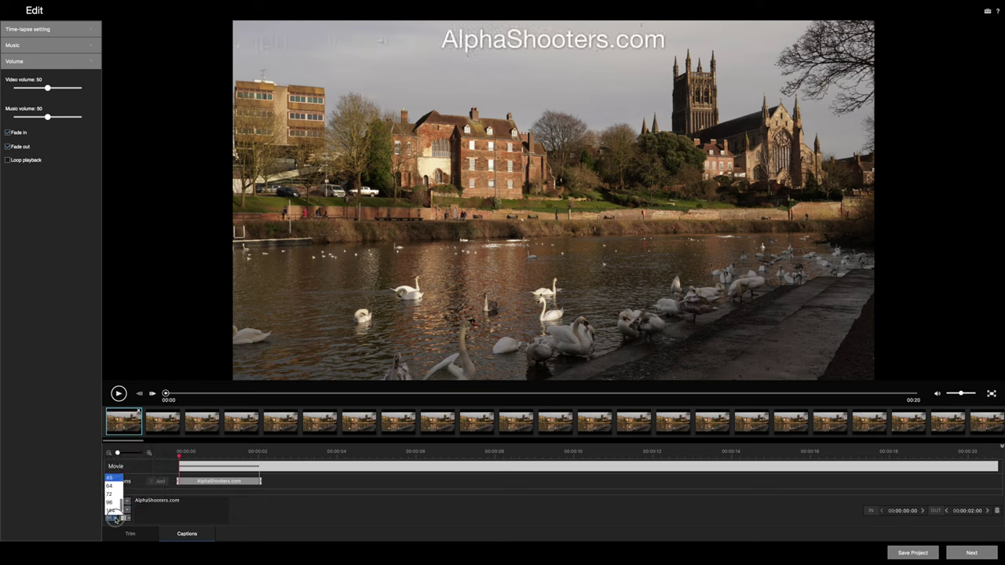
click(110, 486)
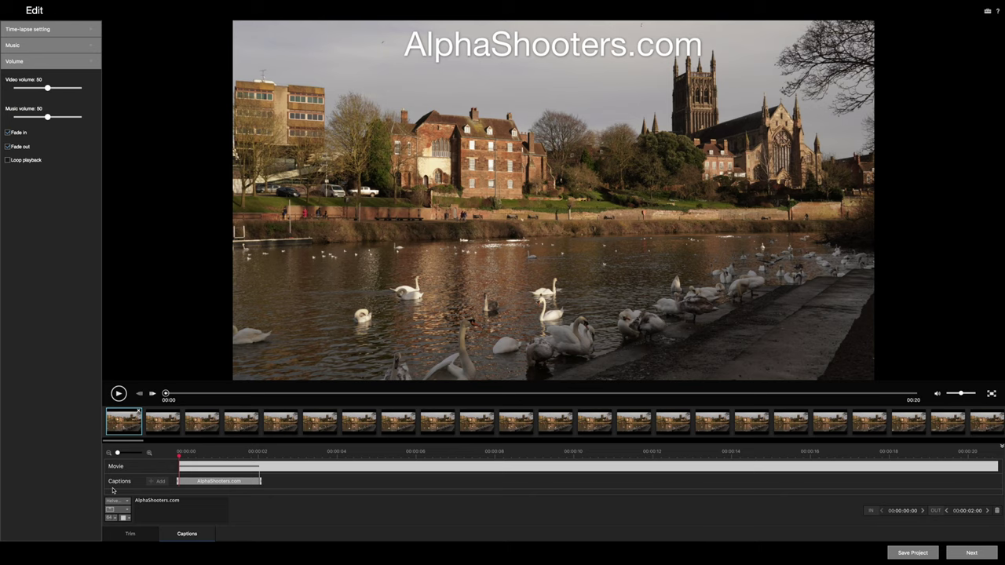
click(125, 518)
click(333, 259)
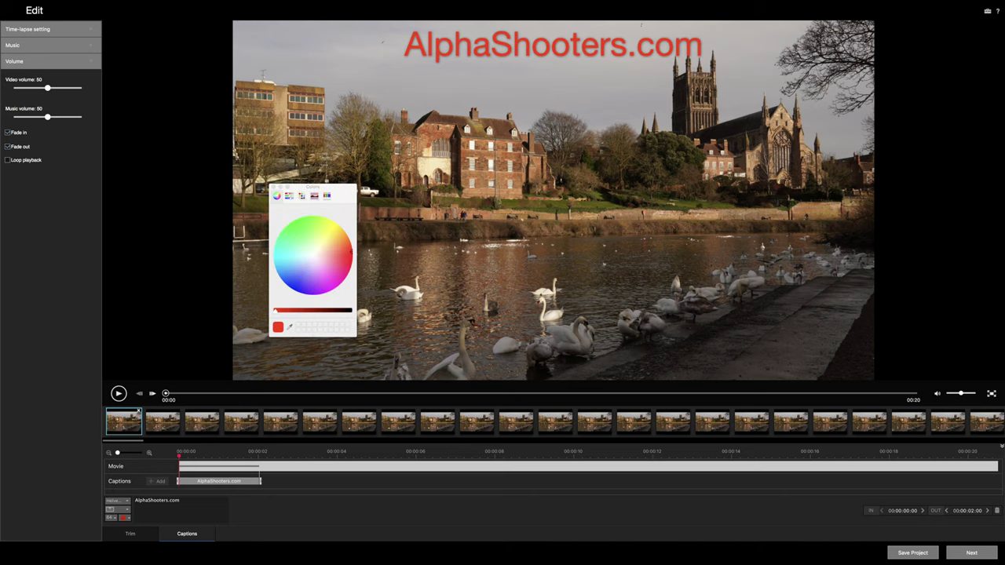
click(273, 187)
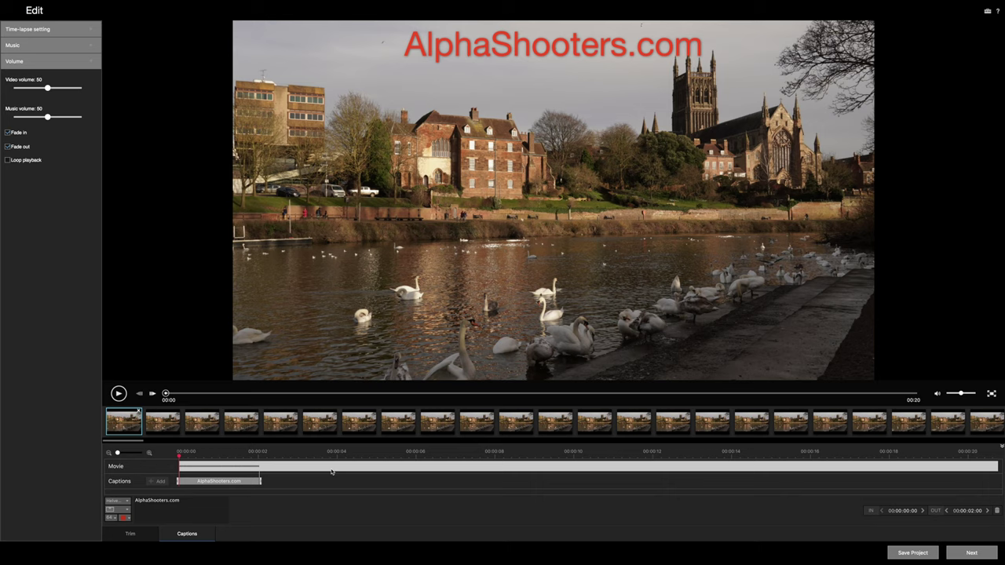
Stretch the caption clip across all 20 seconds, then delete it from the track
drag(221, 485, 997, 485)
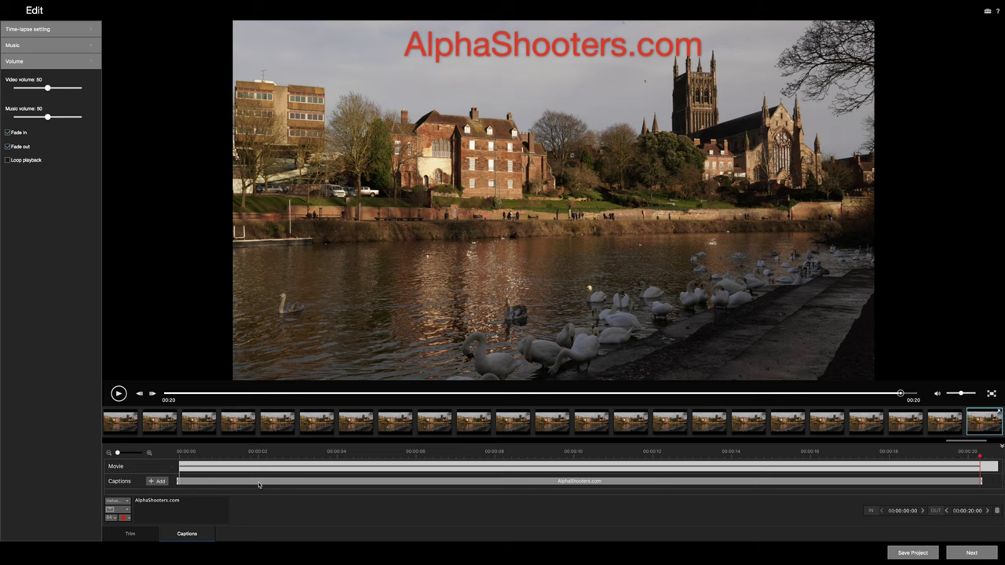
right_click(543, 483)
click(548, 486)
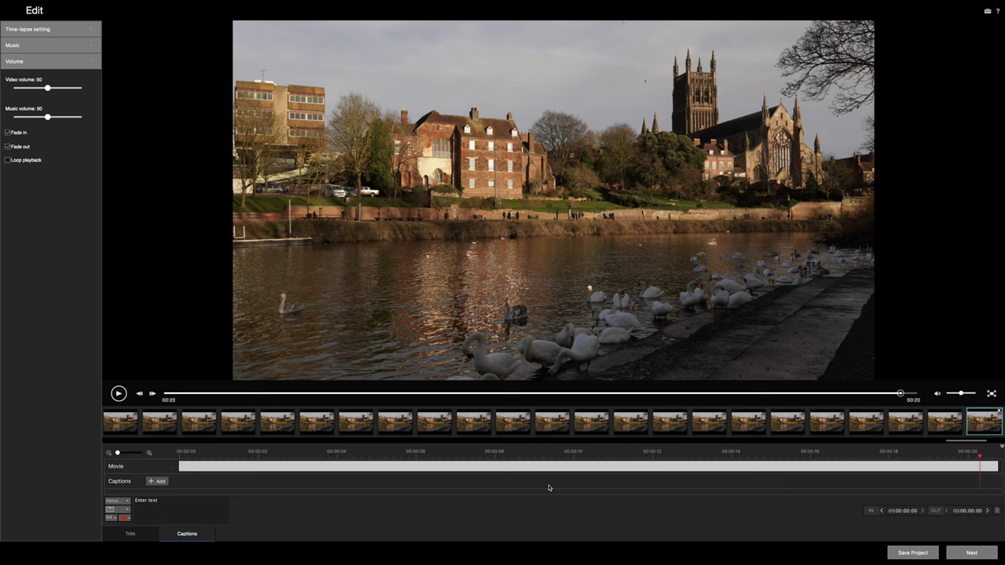
Save the movie in 4K MP4 (AVC) 3840x2160 format as 201903051408.mp4
click(982, 556)
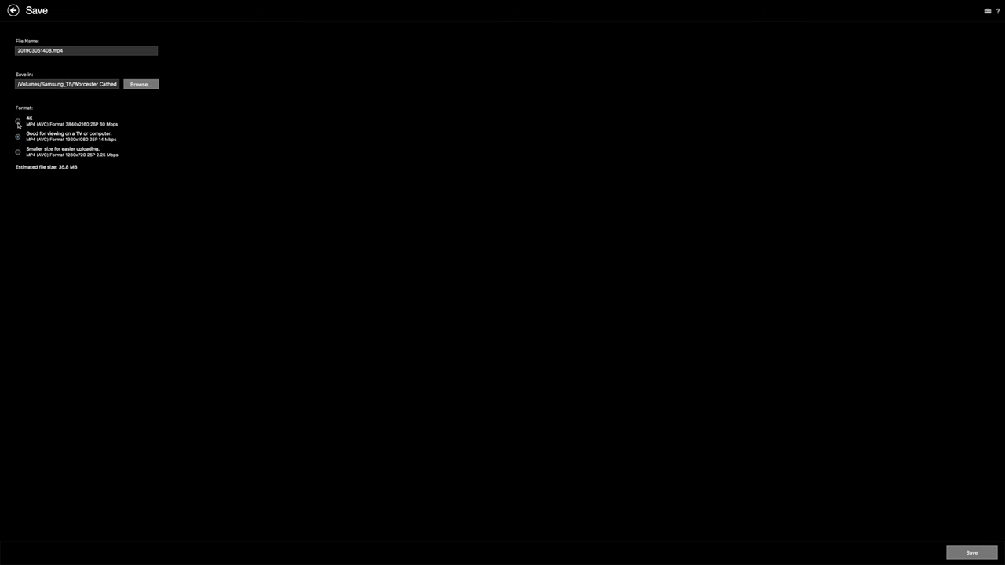
click(18, 123)
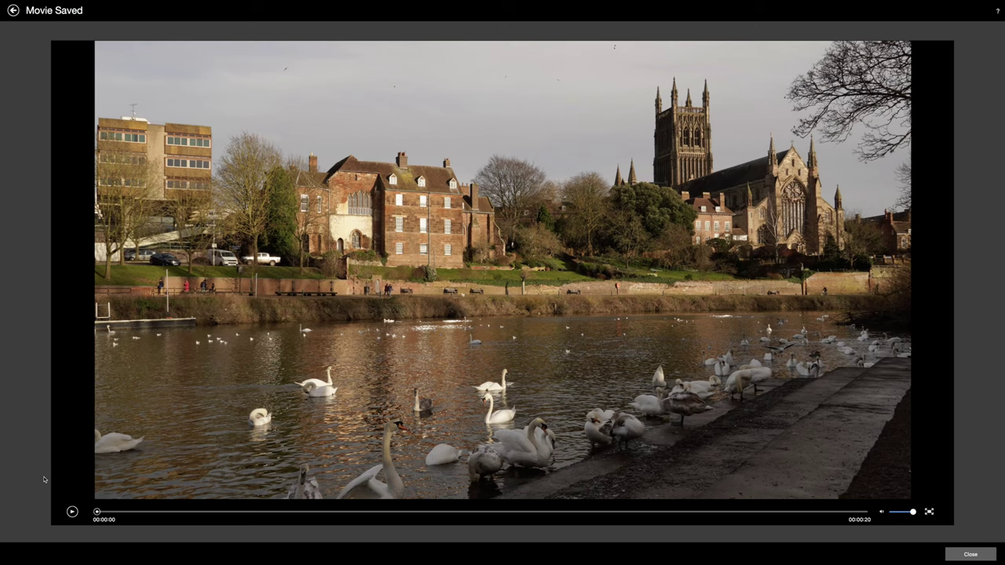
Play the saved time-lapse in the Movie Saved preview
click(71, 512)
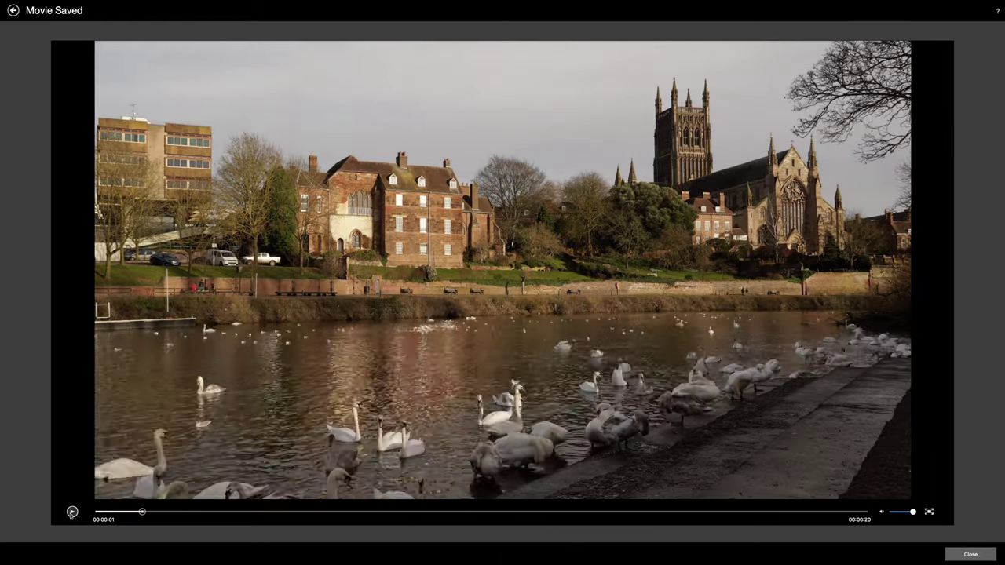